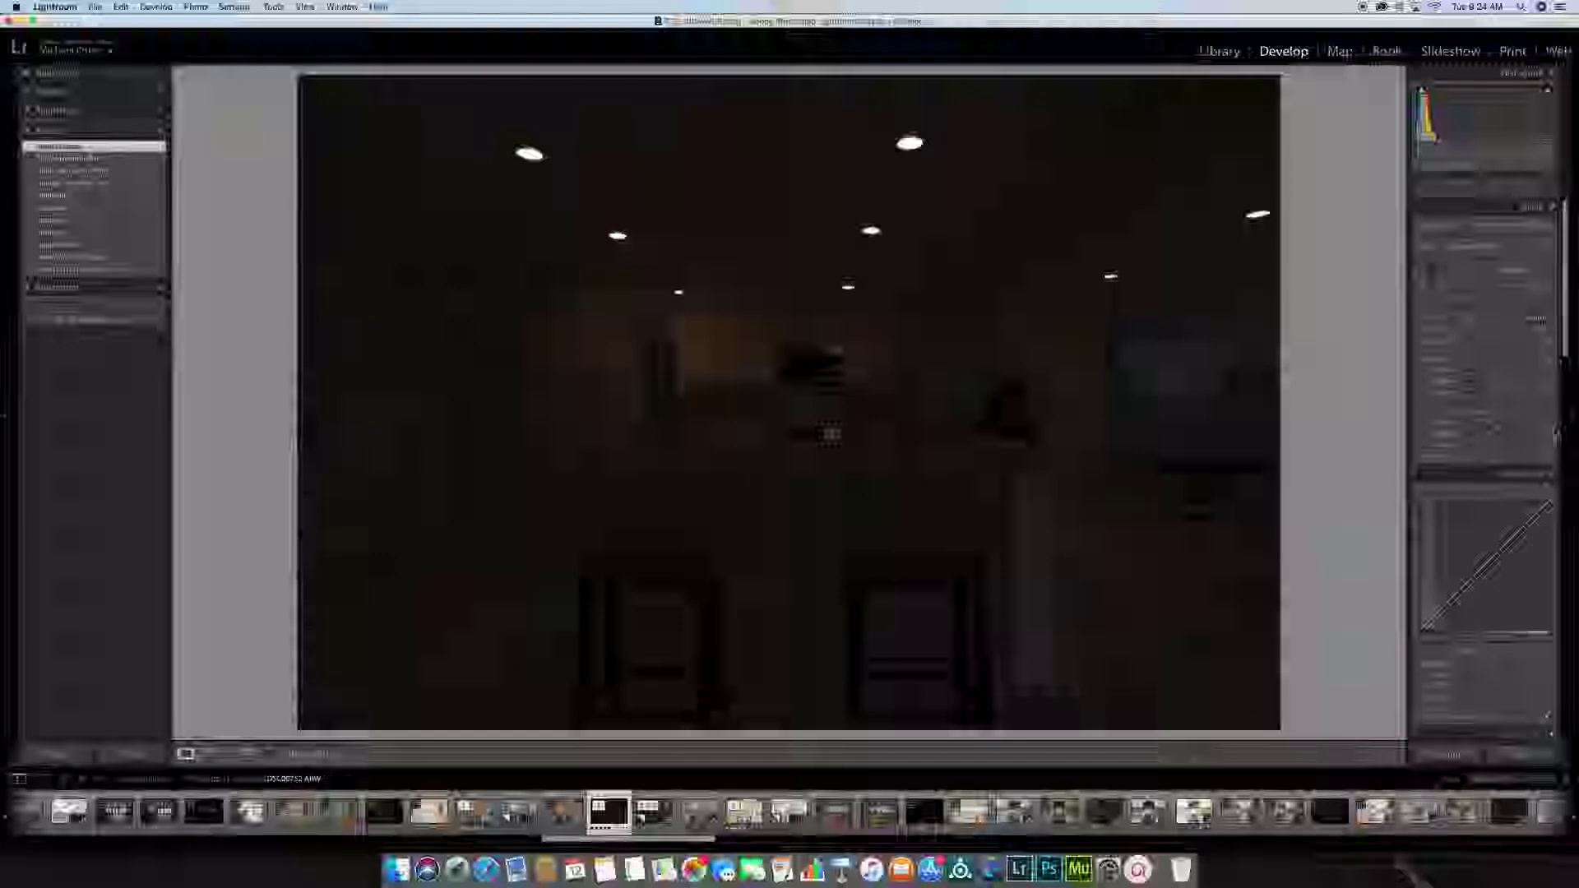
Examine the recessed ceiling lights close up in the darkest kitchen exposure
left_click(905, 145)
key("super+equal")
left_click(904, 145)
left_click(905, 145)
key("super+equal")
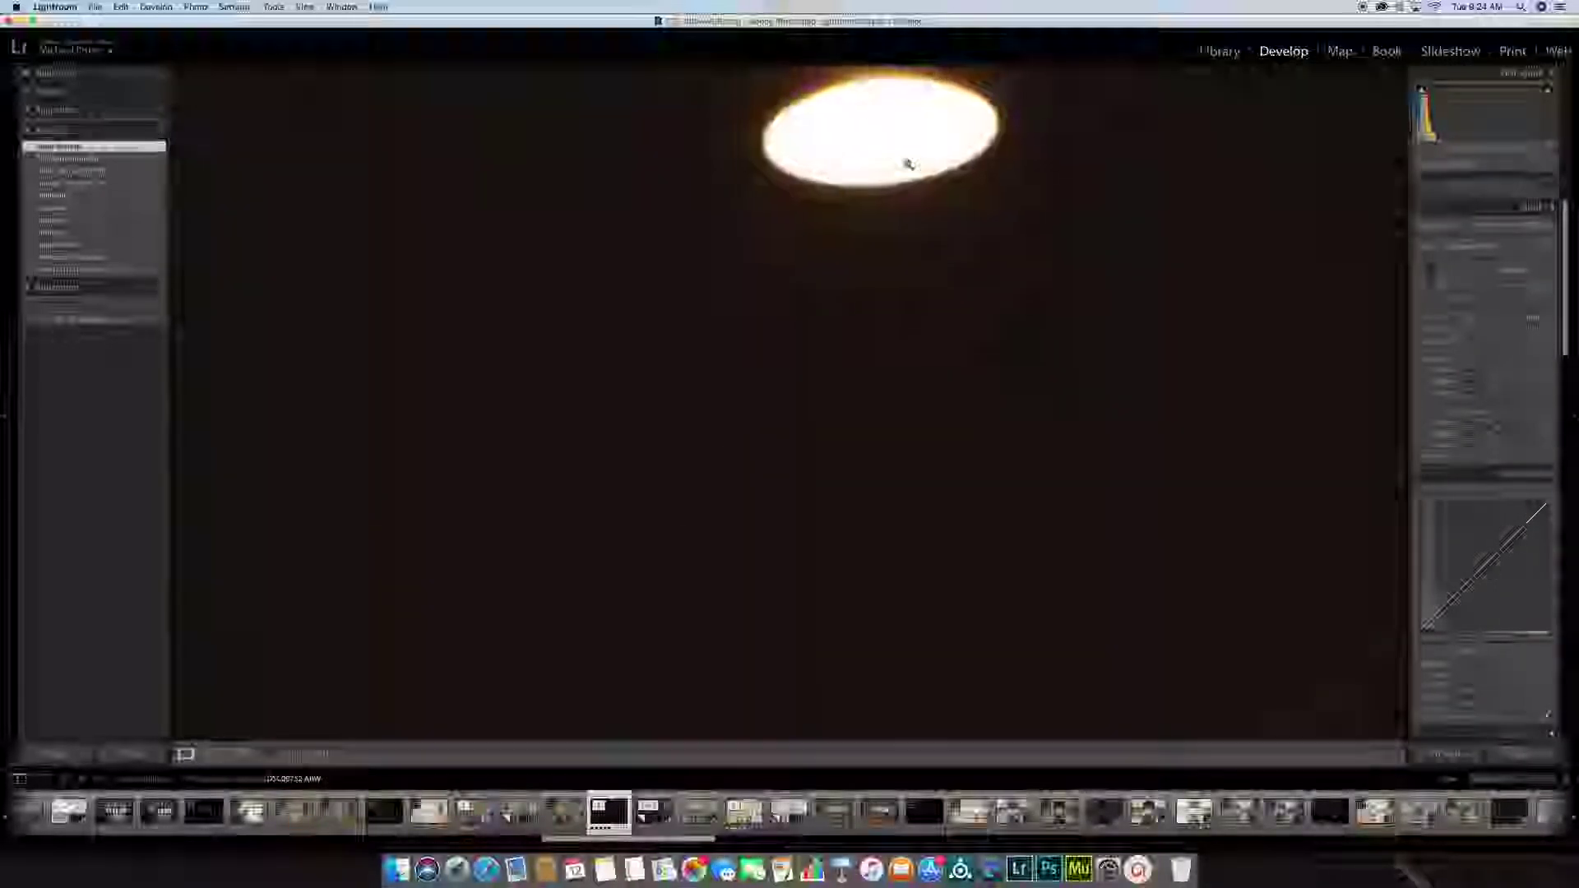
left_click(909, 165)
left_click(846, 280)
left_click(846, 281)
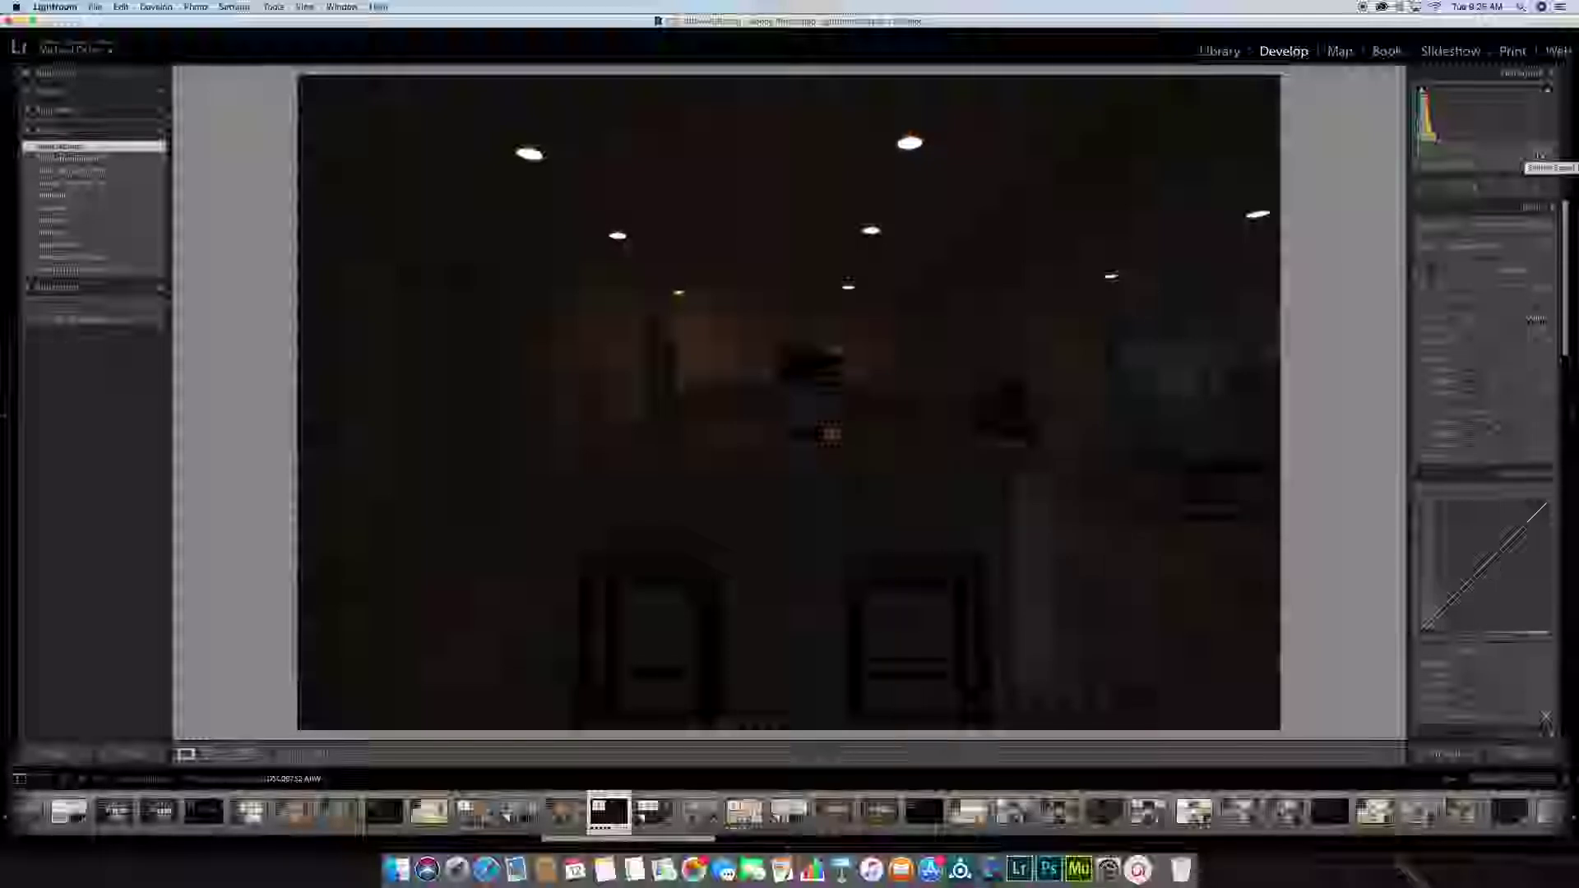
left_click(910, 144)
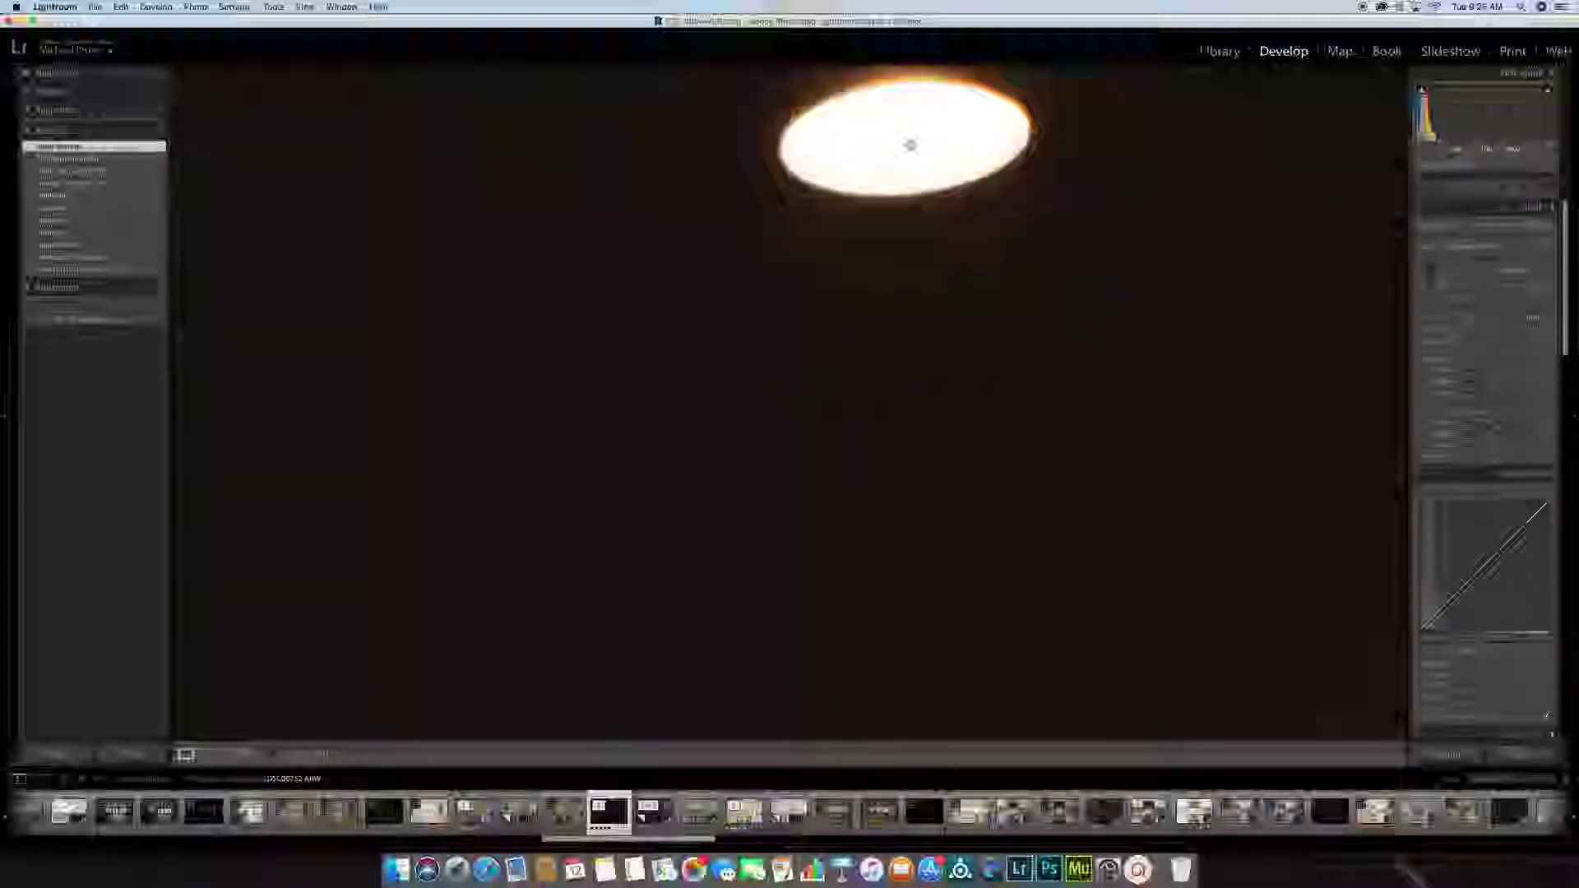
left_click(909, 144)
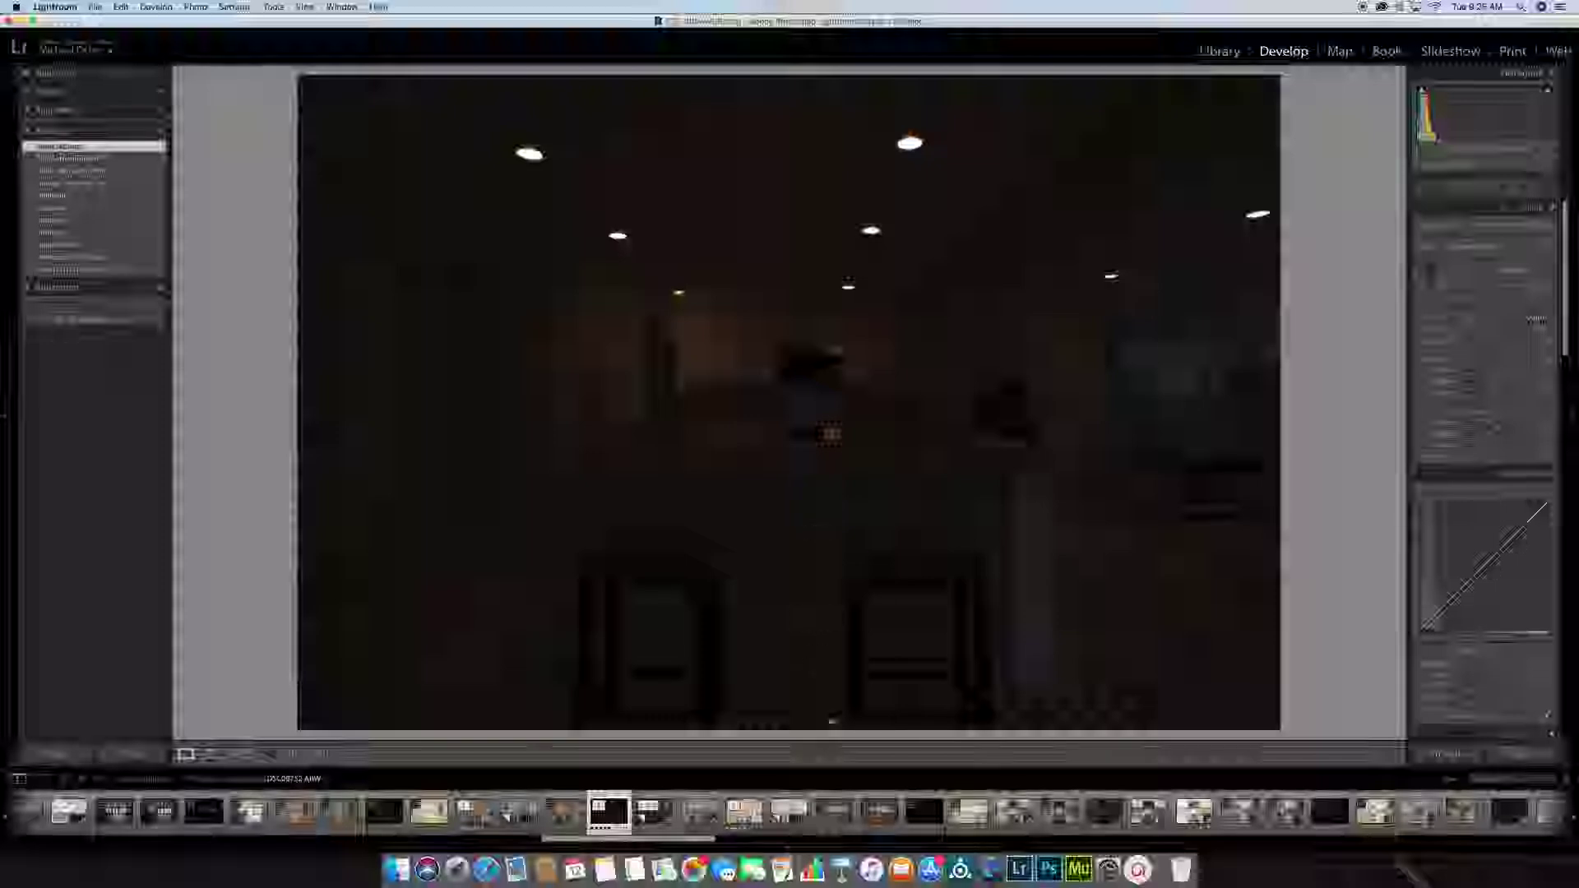
Compare the bright kitchen exposure, the medium exposure and the reverse kitchen view, ending on the medium exposure with the two stools
left_click(743, 811)
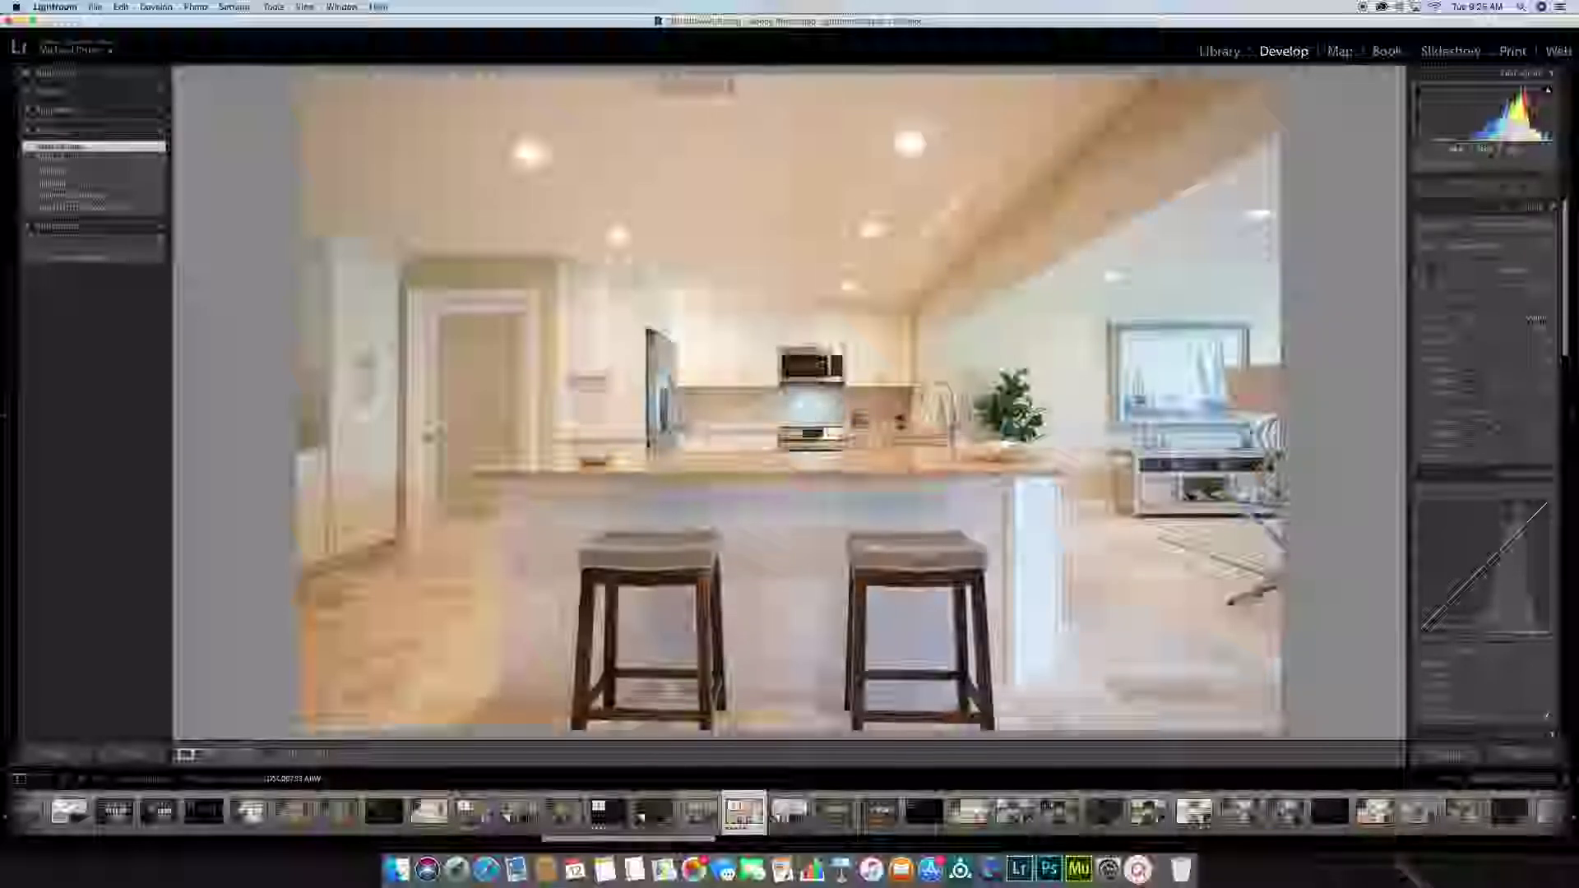
left_click(858, 383)
left_click(856, 381)
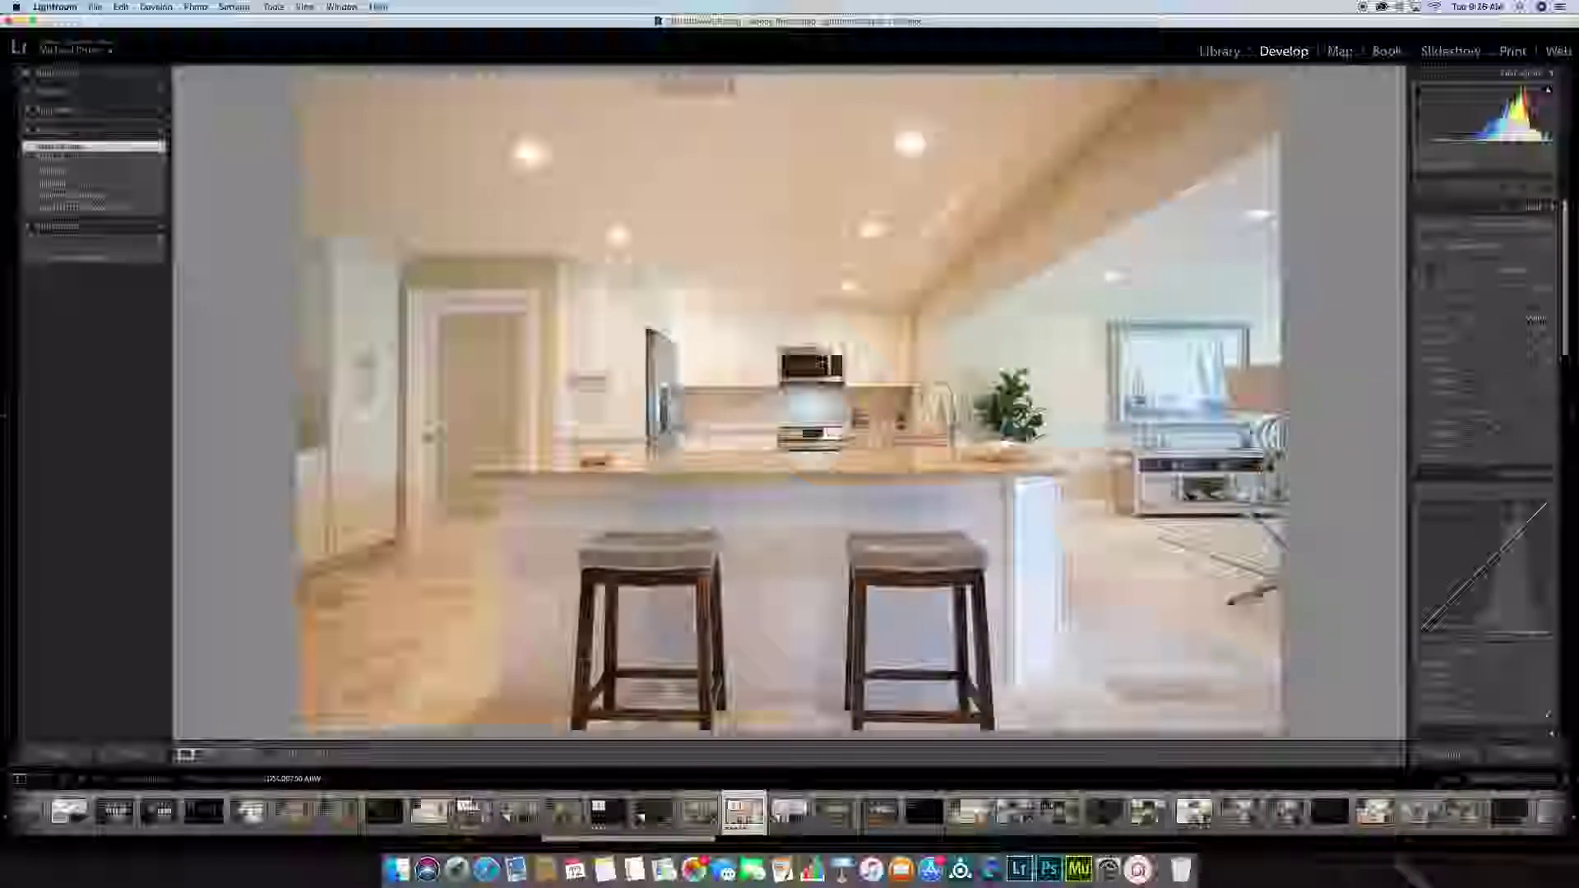
left_click(473, 813)
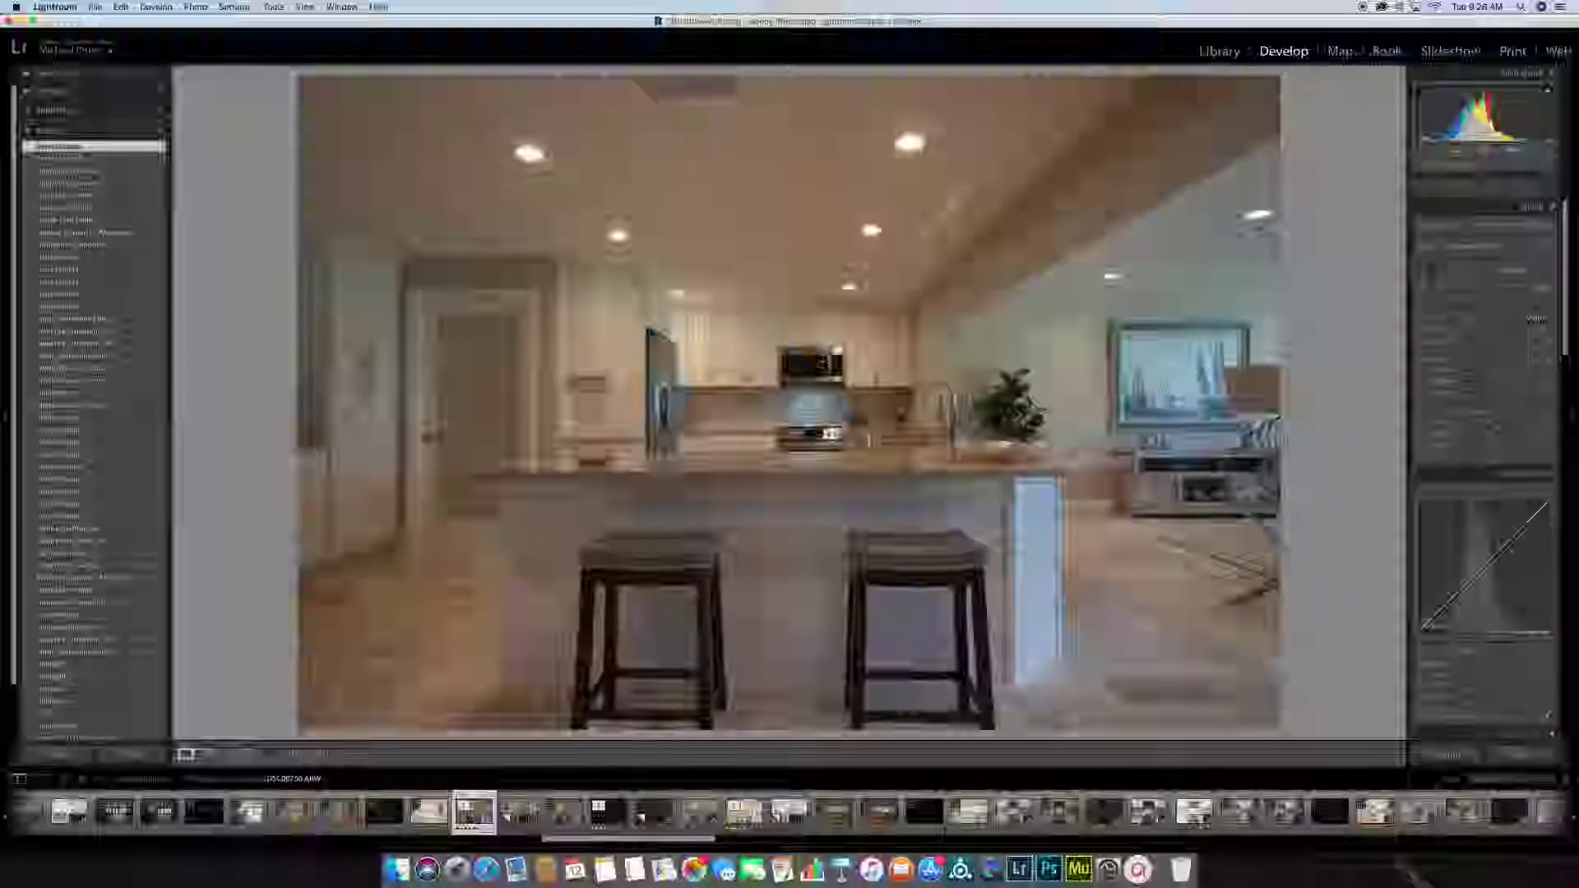
left_click(836, 823)
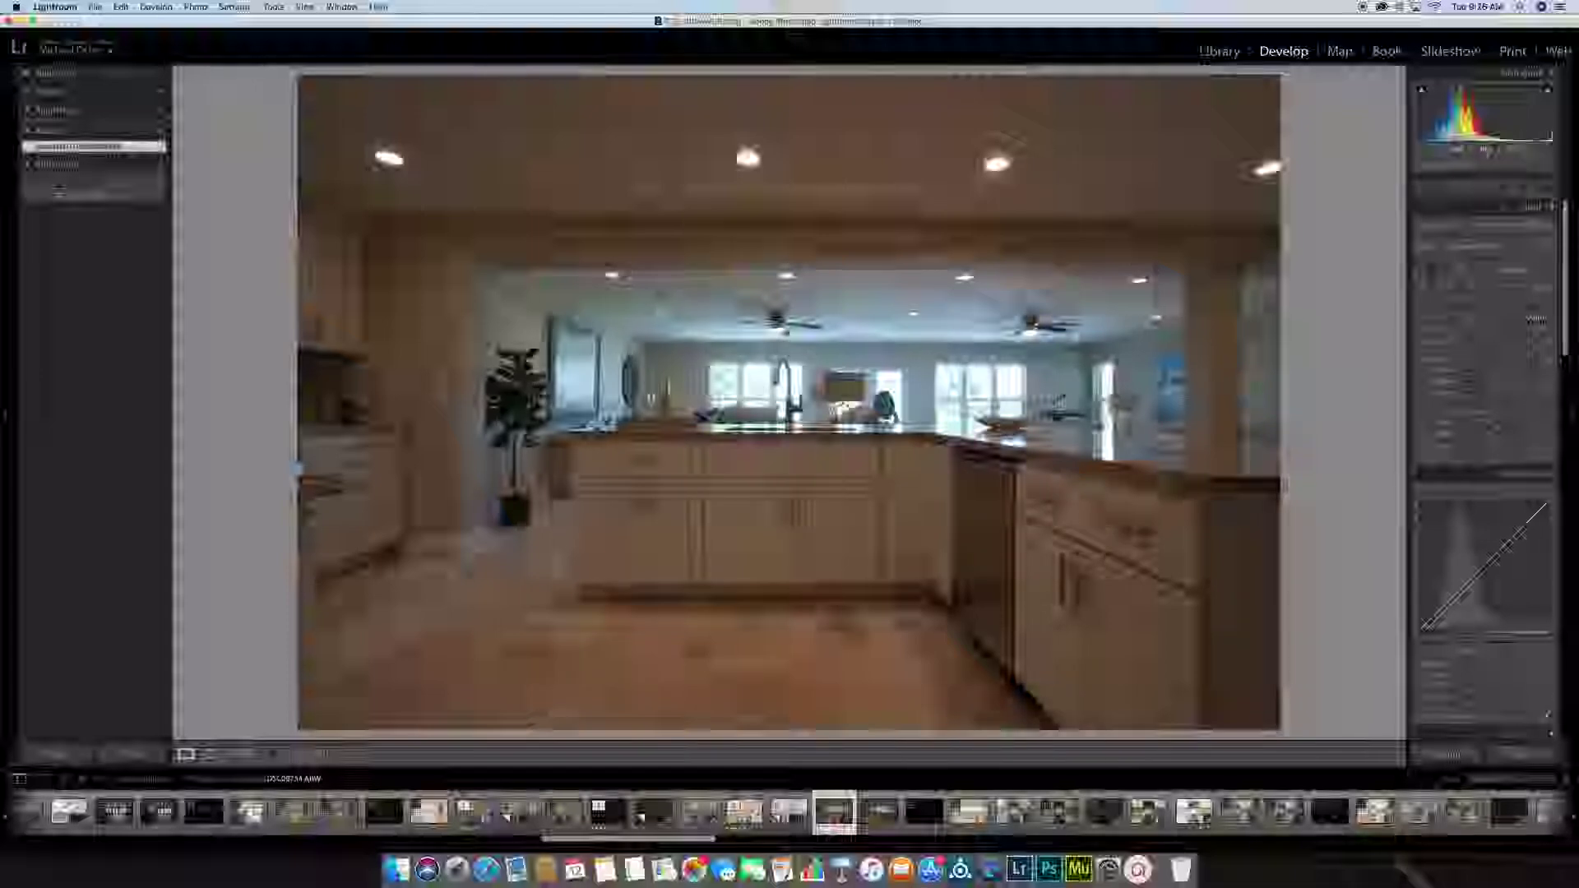
left_click(475, 812)
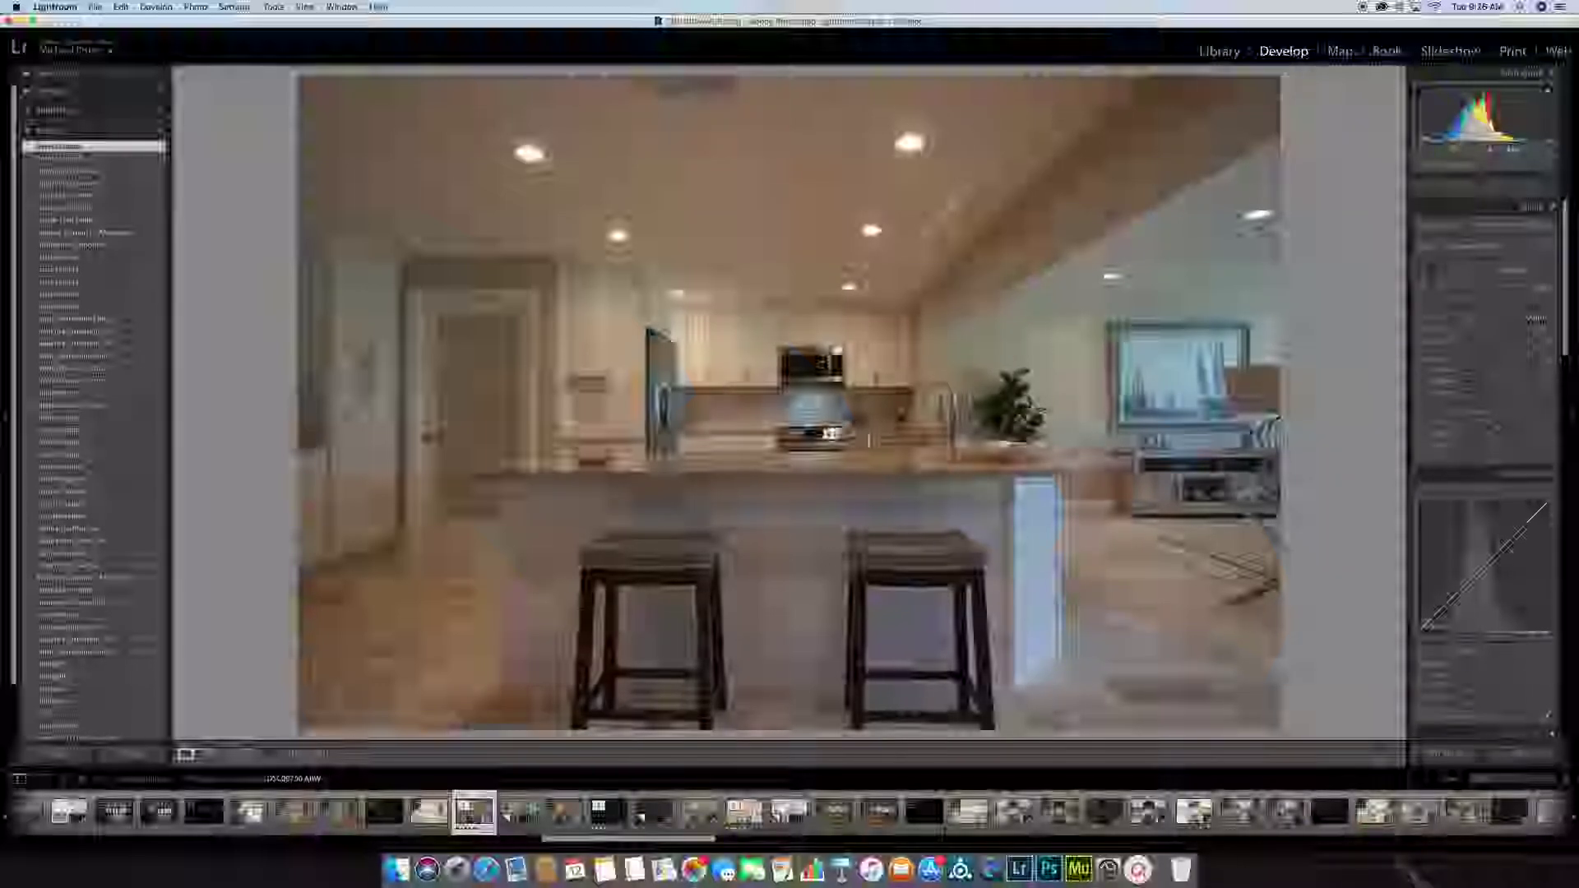
Inspect the upper cabinets and set the medium exposure's white balance by sampling the ceiling above the kitchen
left_click(763, 362)
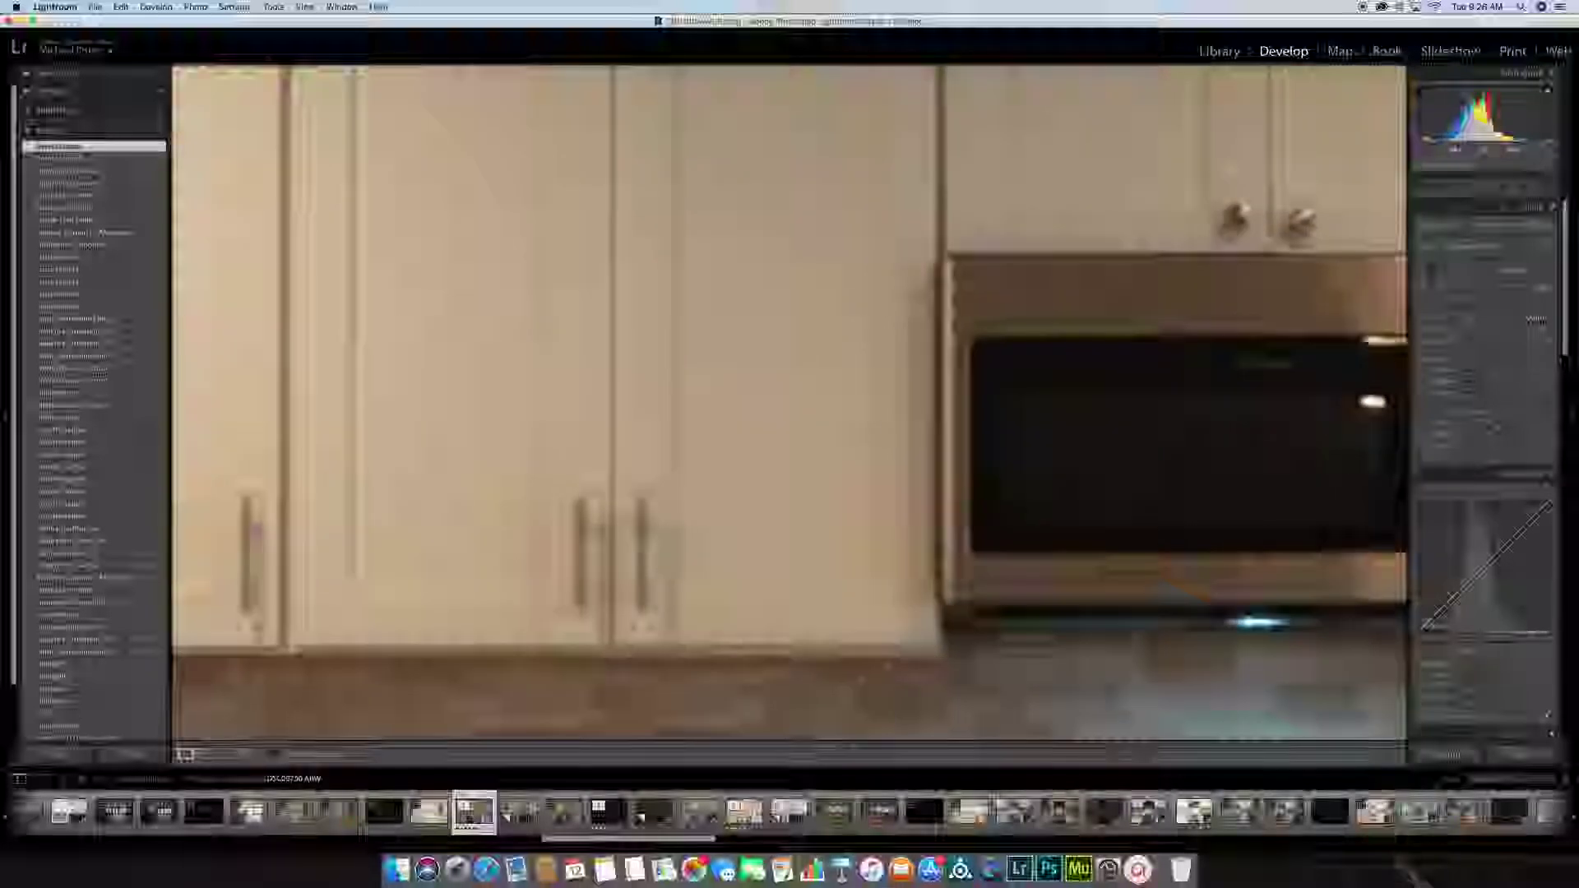
scroll(758, 356, "down", 5)
left_click(758, 357)
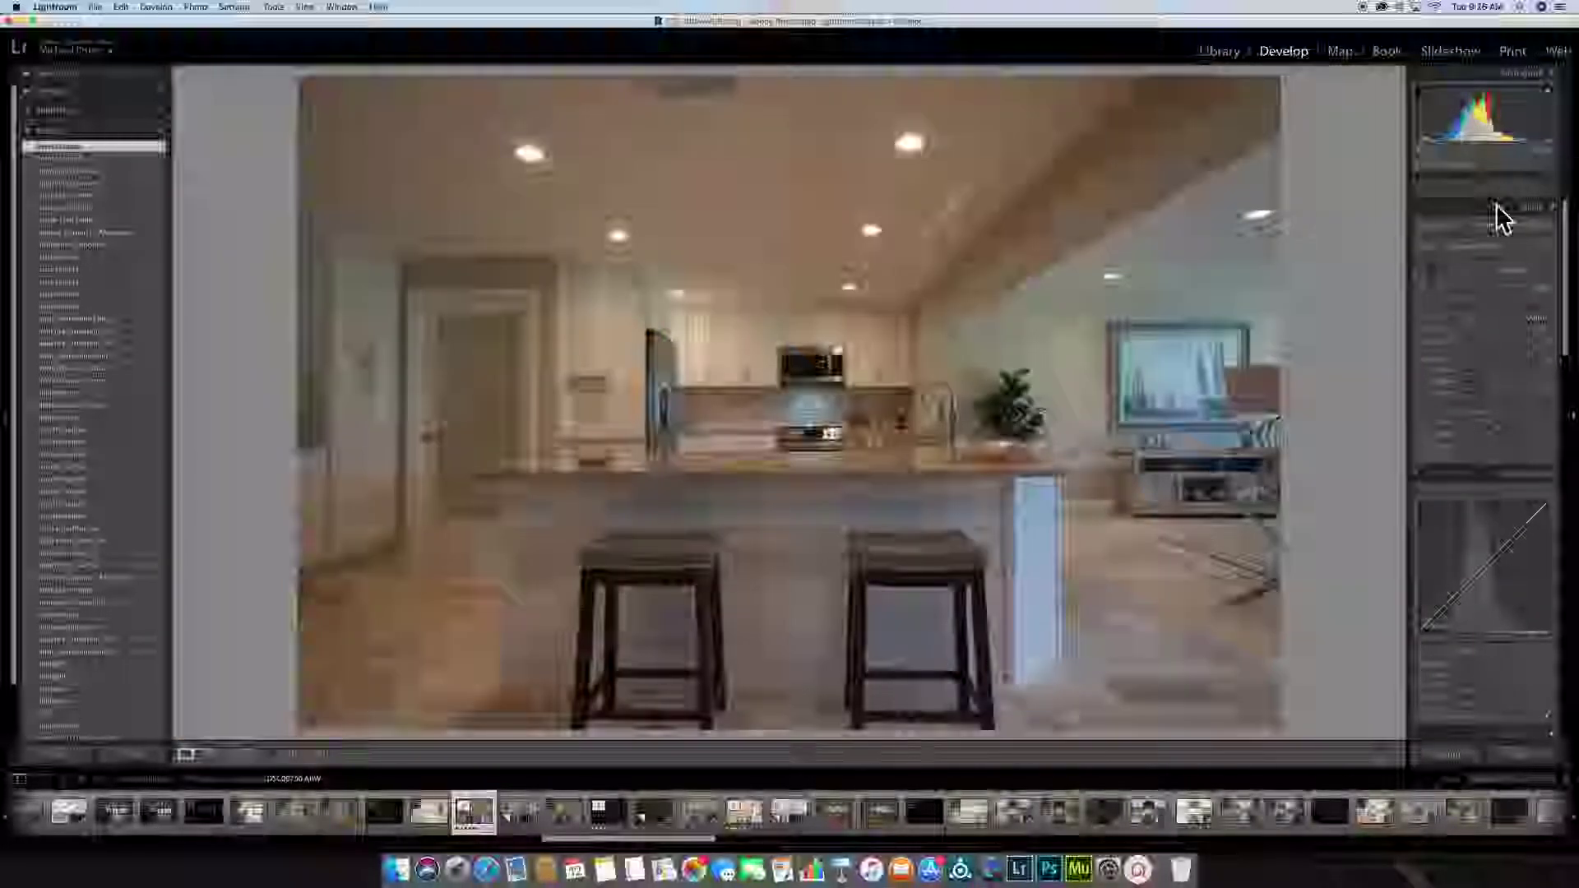
left_click(1430, 275)
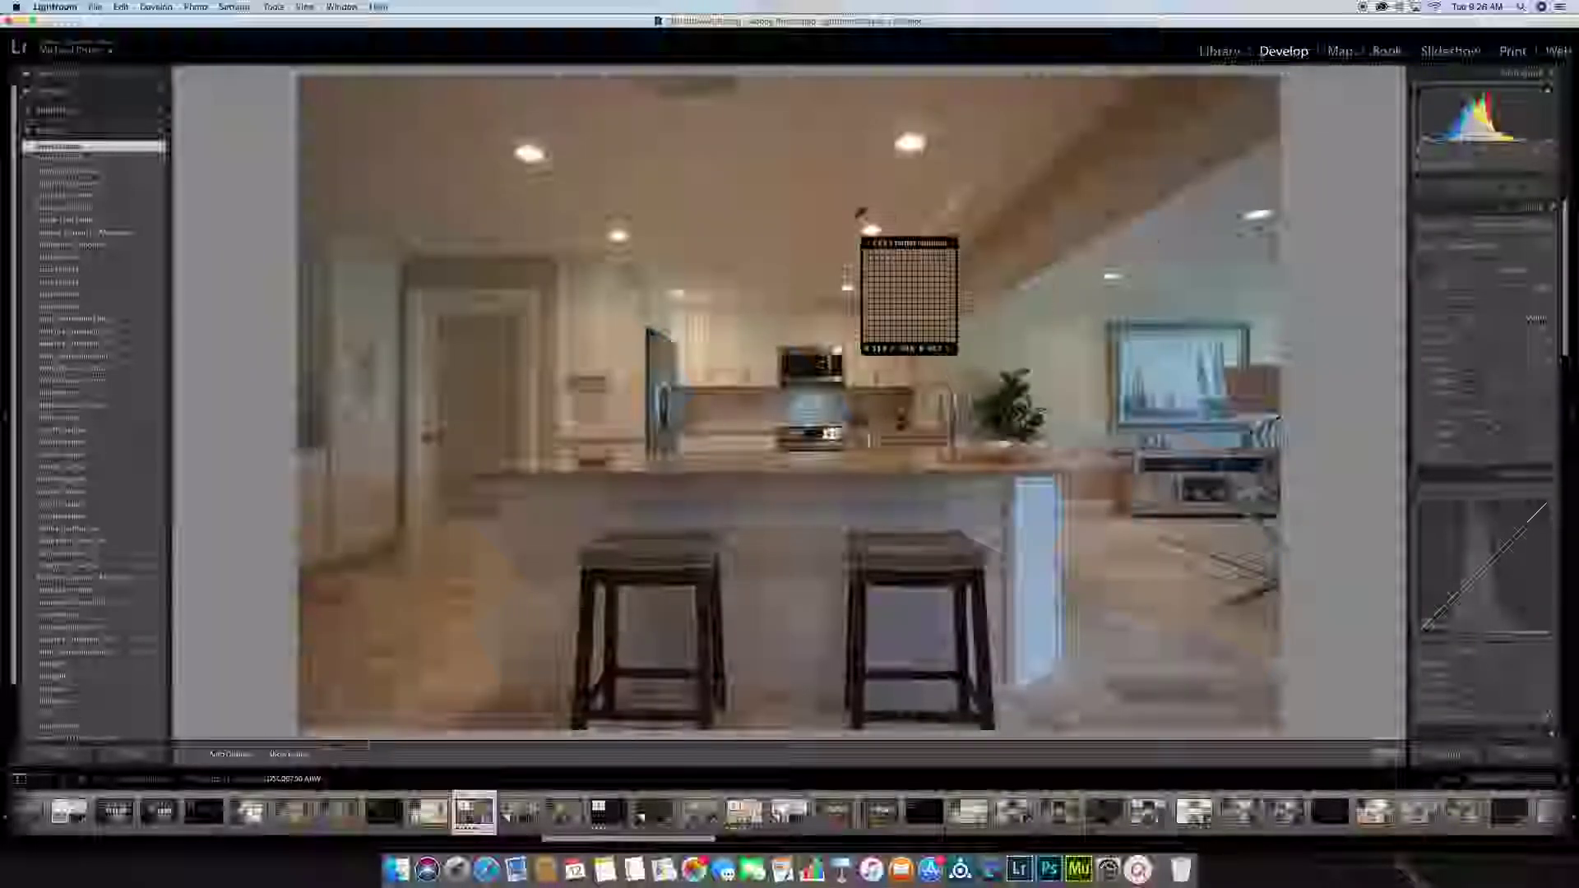
left_click(791, 223)
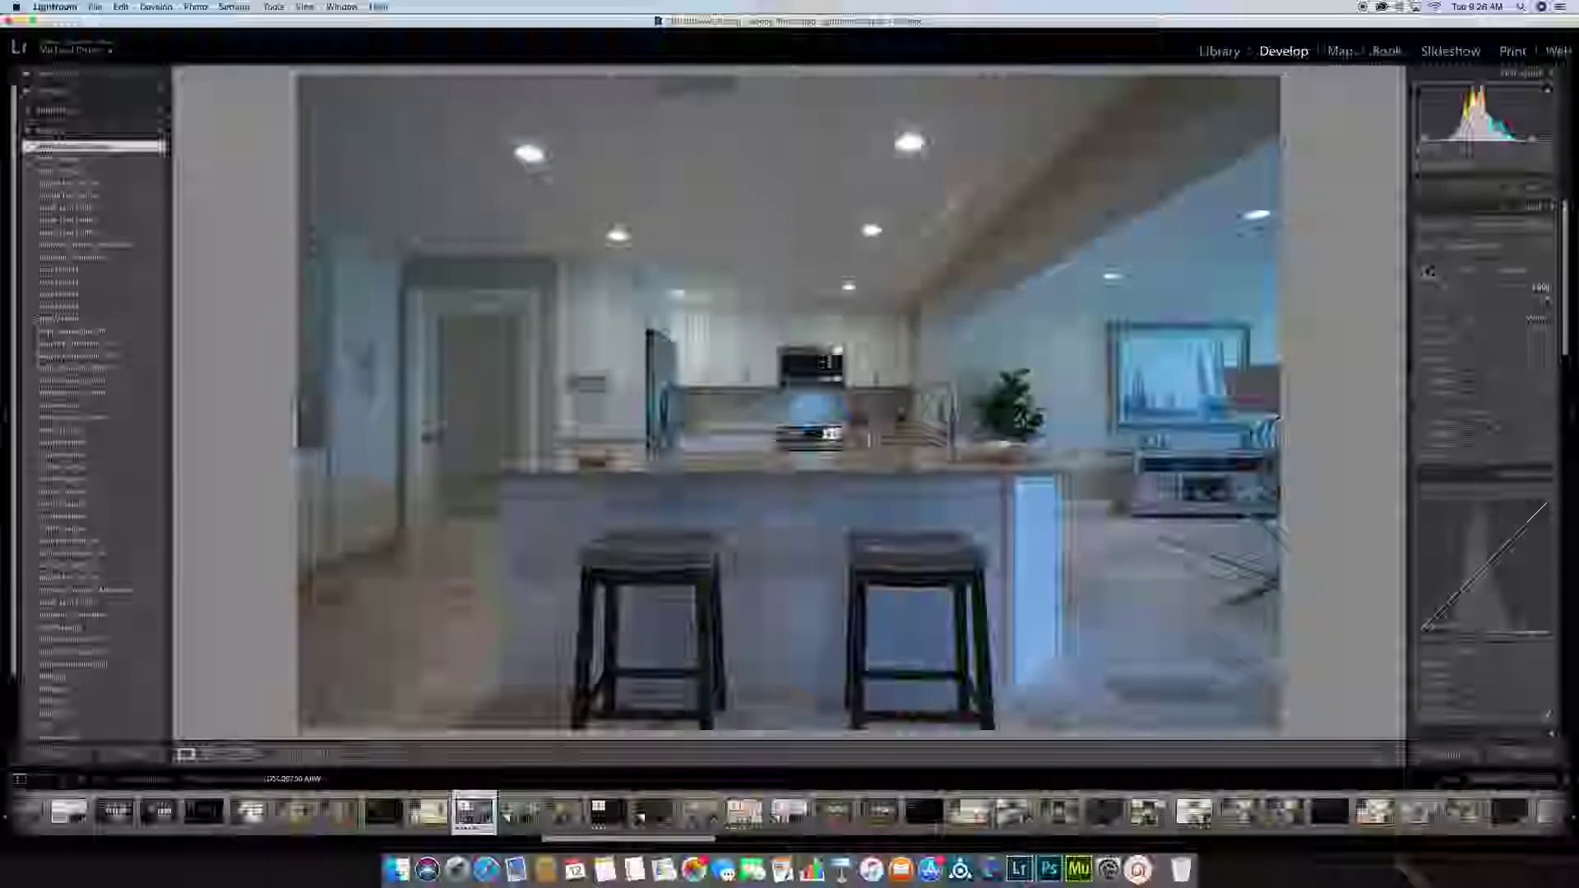
Resample the white balance from the front of the kitchen island and check the color around the counter and stove
key("w")
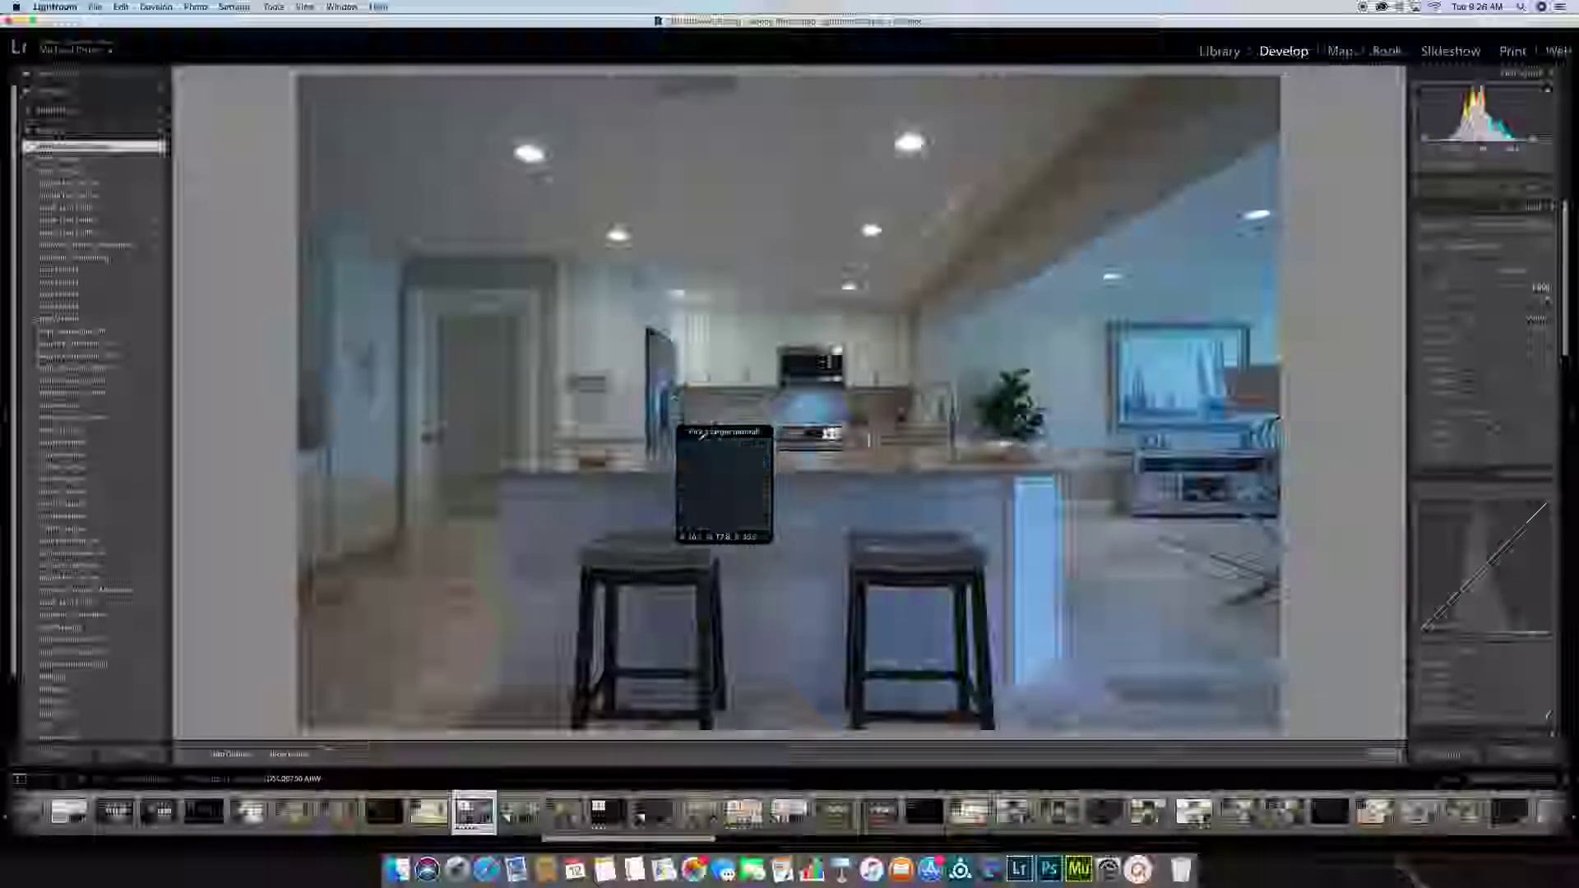
left_click(821, 514)
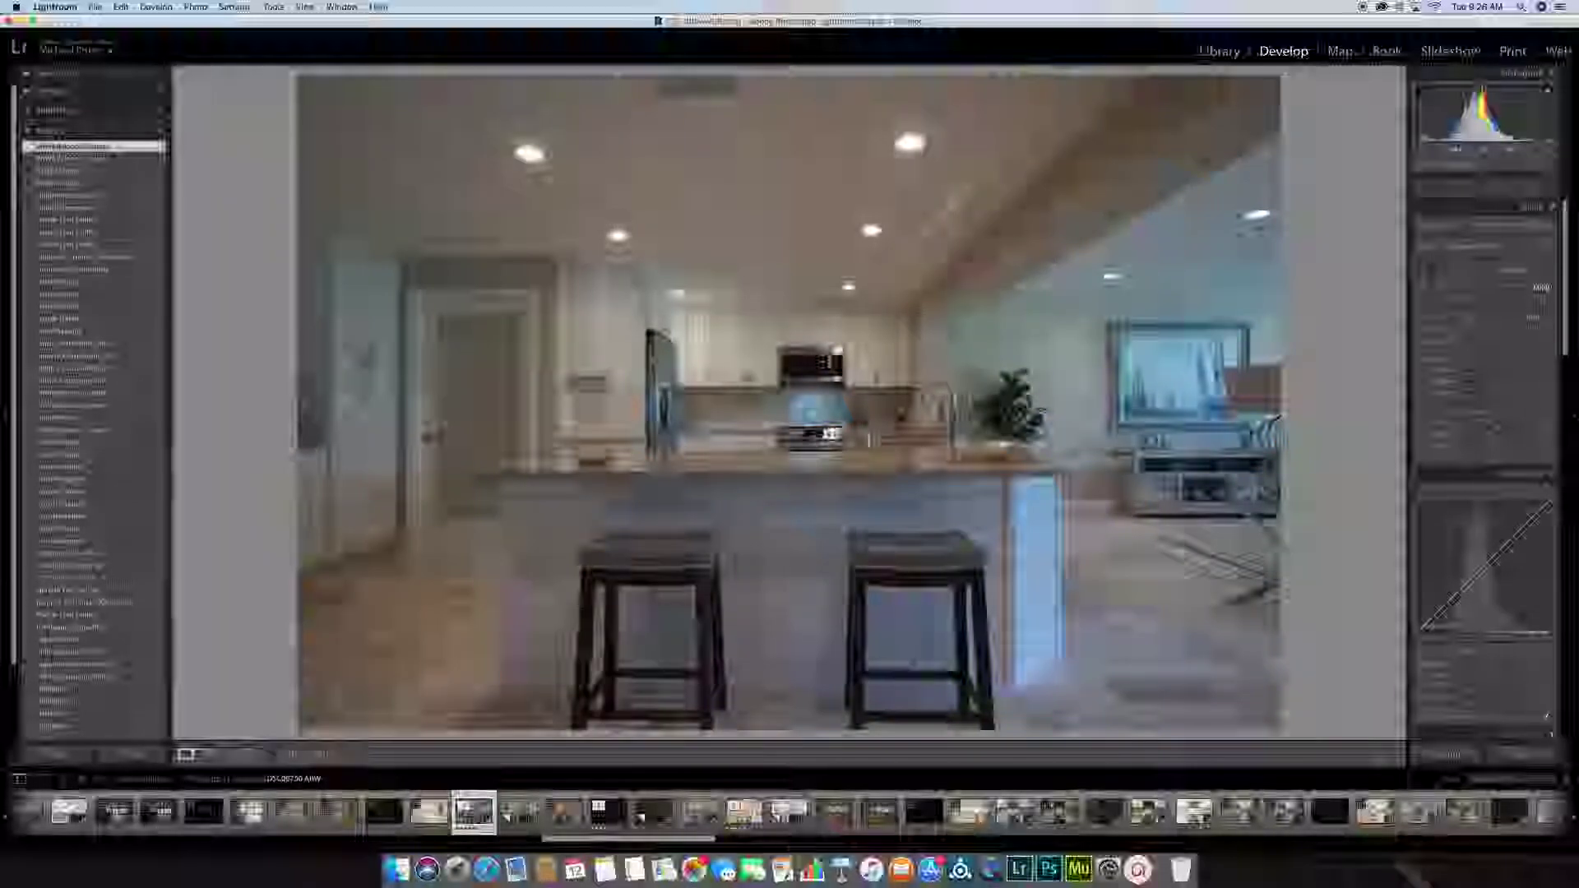
left_click(741, 432)
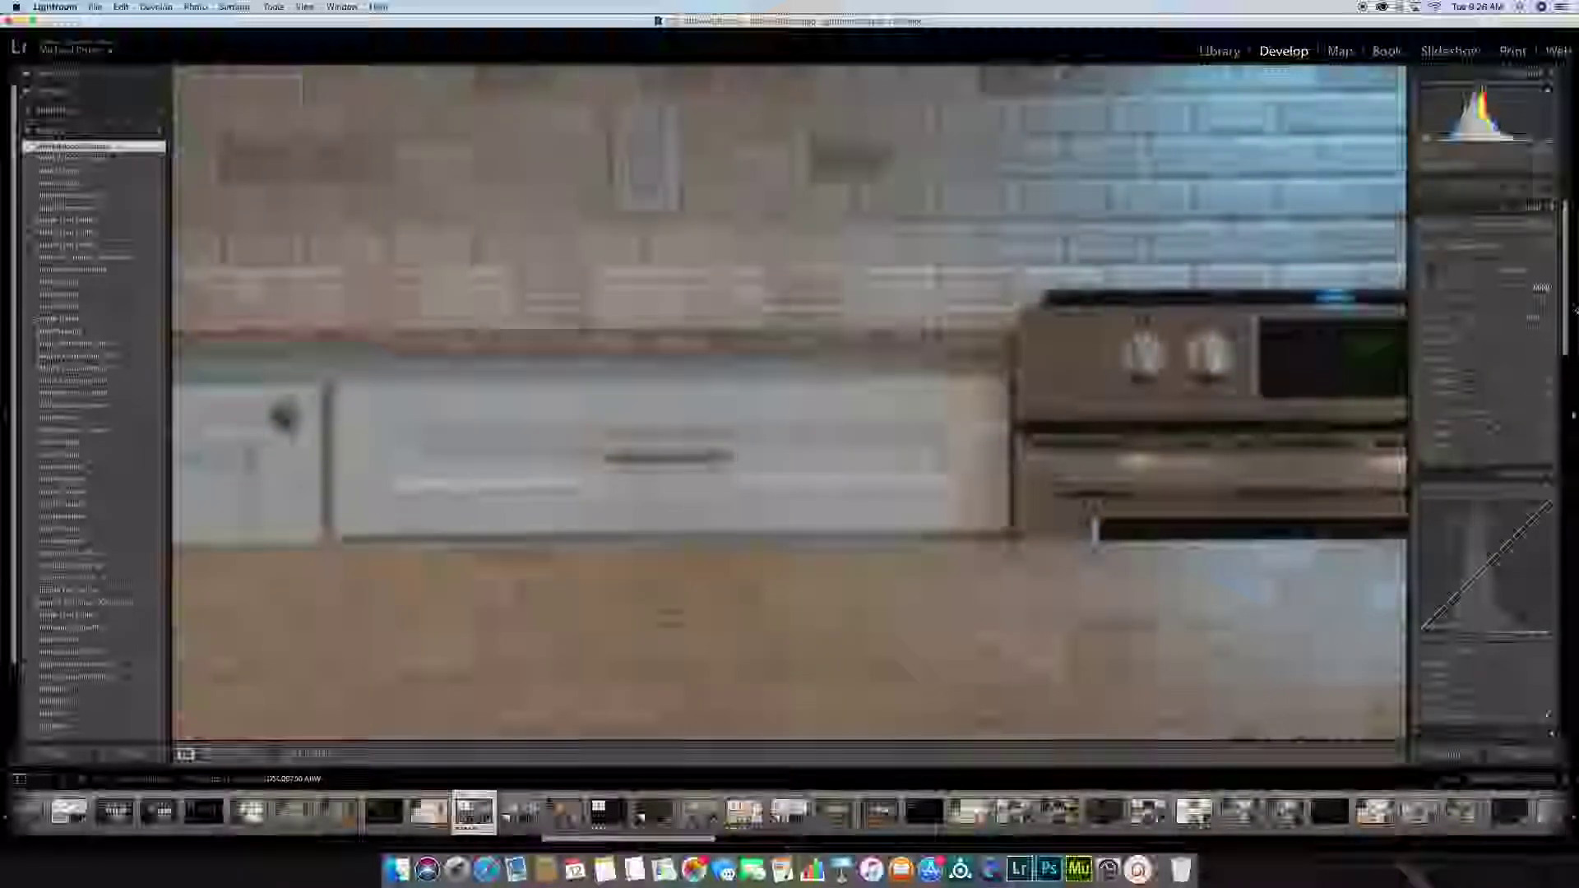
left_click(804, 430)
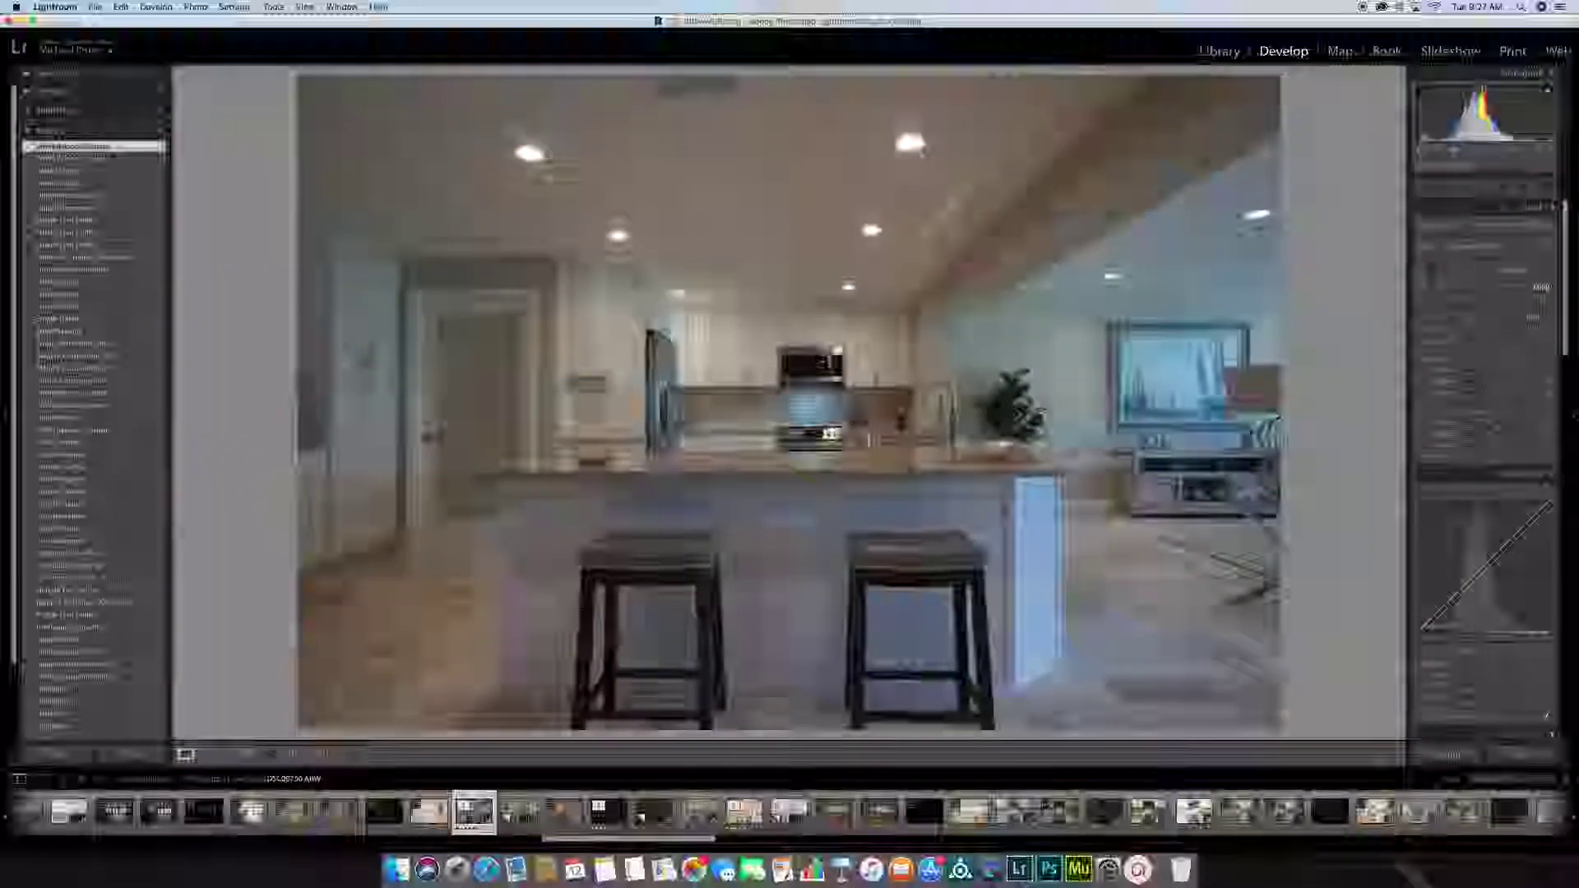
Set the kitchen photo's color temperature to 3000
left_click(1535, 287)
type("3000")
key("Return")
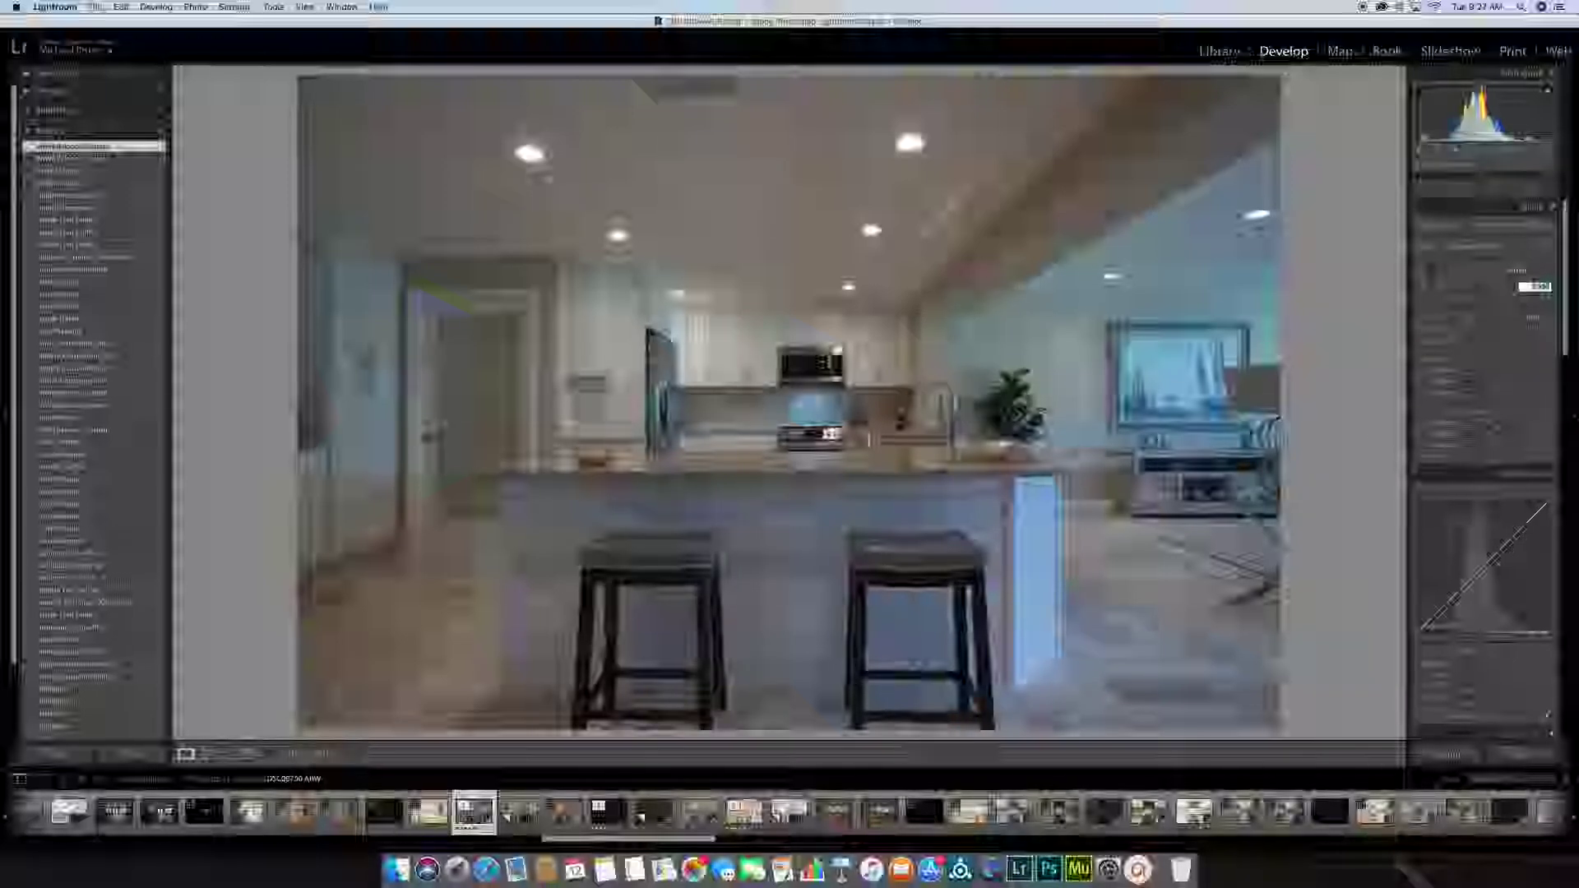
Try stronger and weaker Blue saturation in the HSL adjustments, restore it, and test the Purple saturation the same way
scroll(1532, 338, "down", 5)
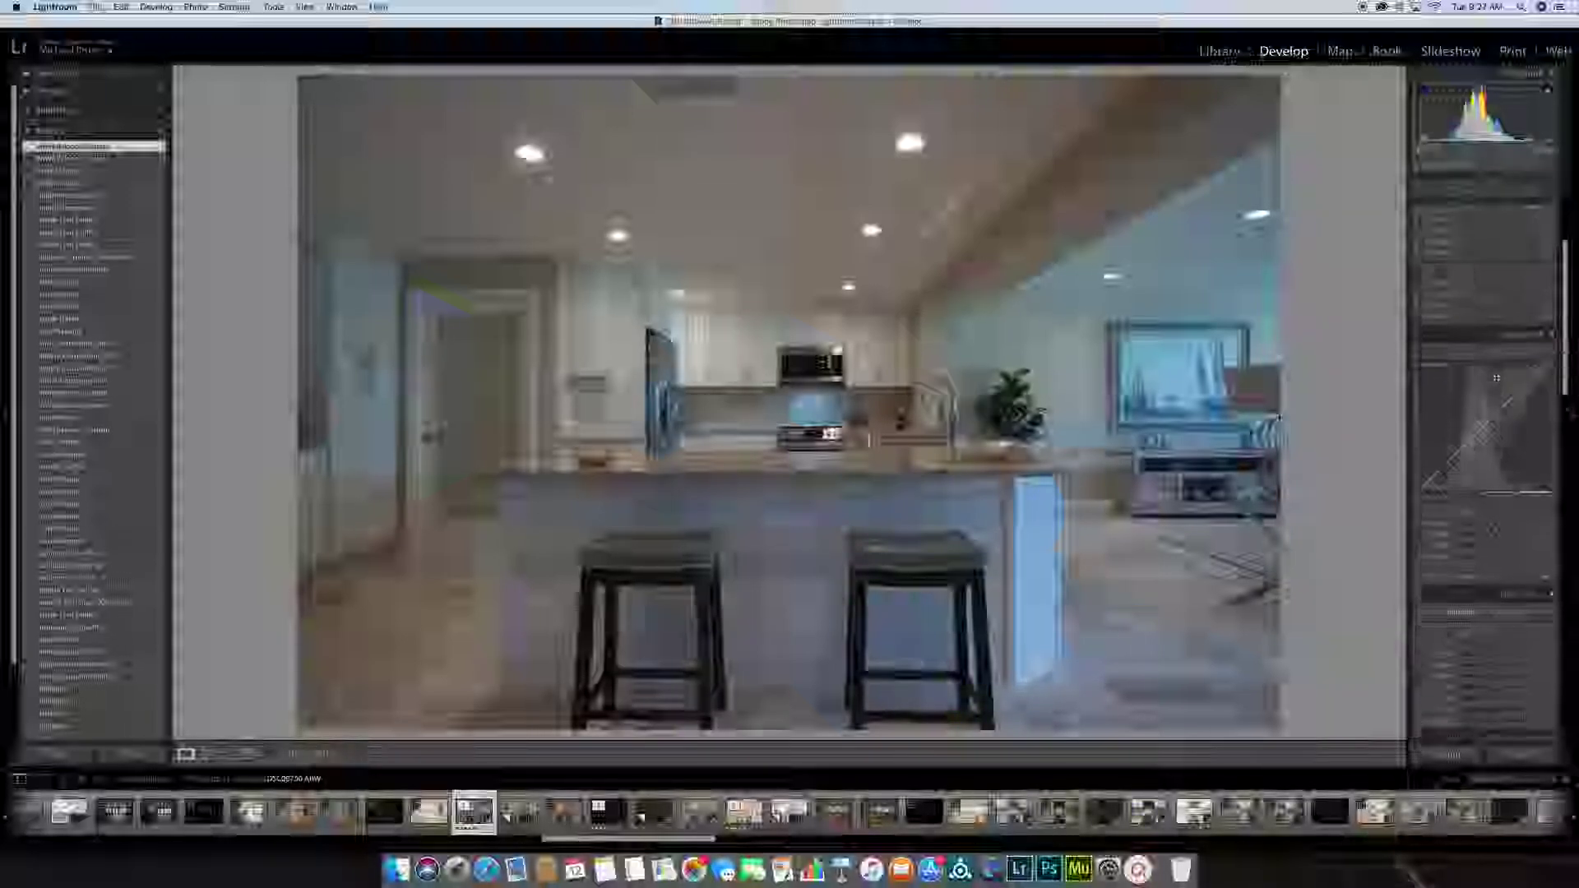
scroll(1497, 377, "down", 3)
scroll(1496, 382, "up", 1)
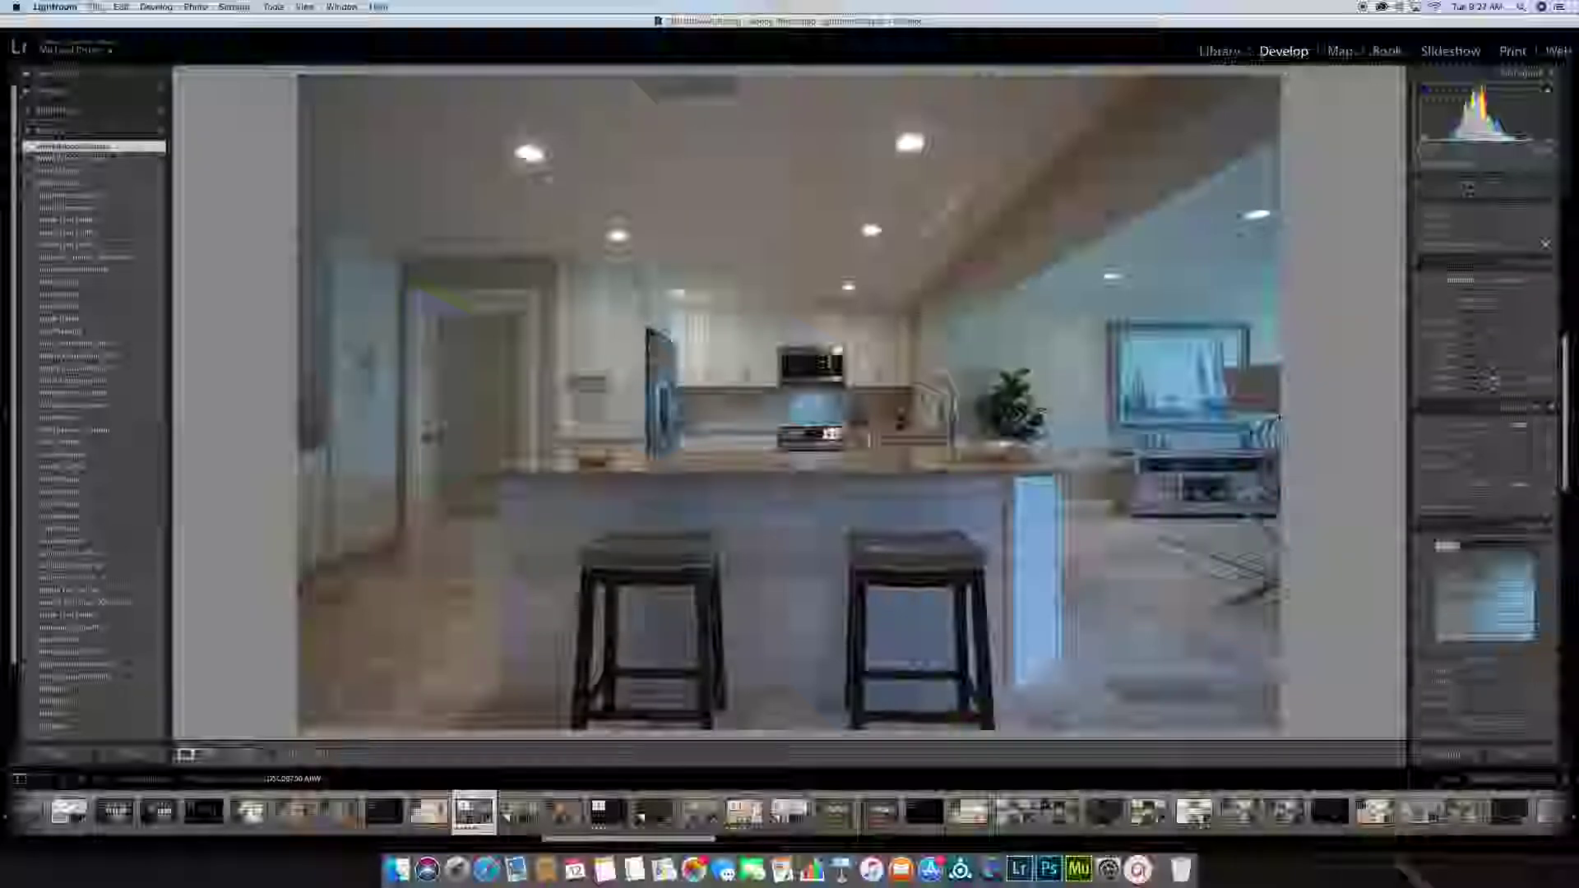
scroll(1543, 356, "up", 2)
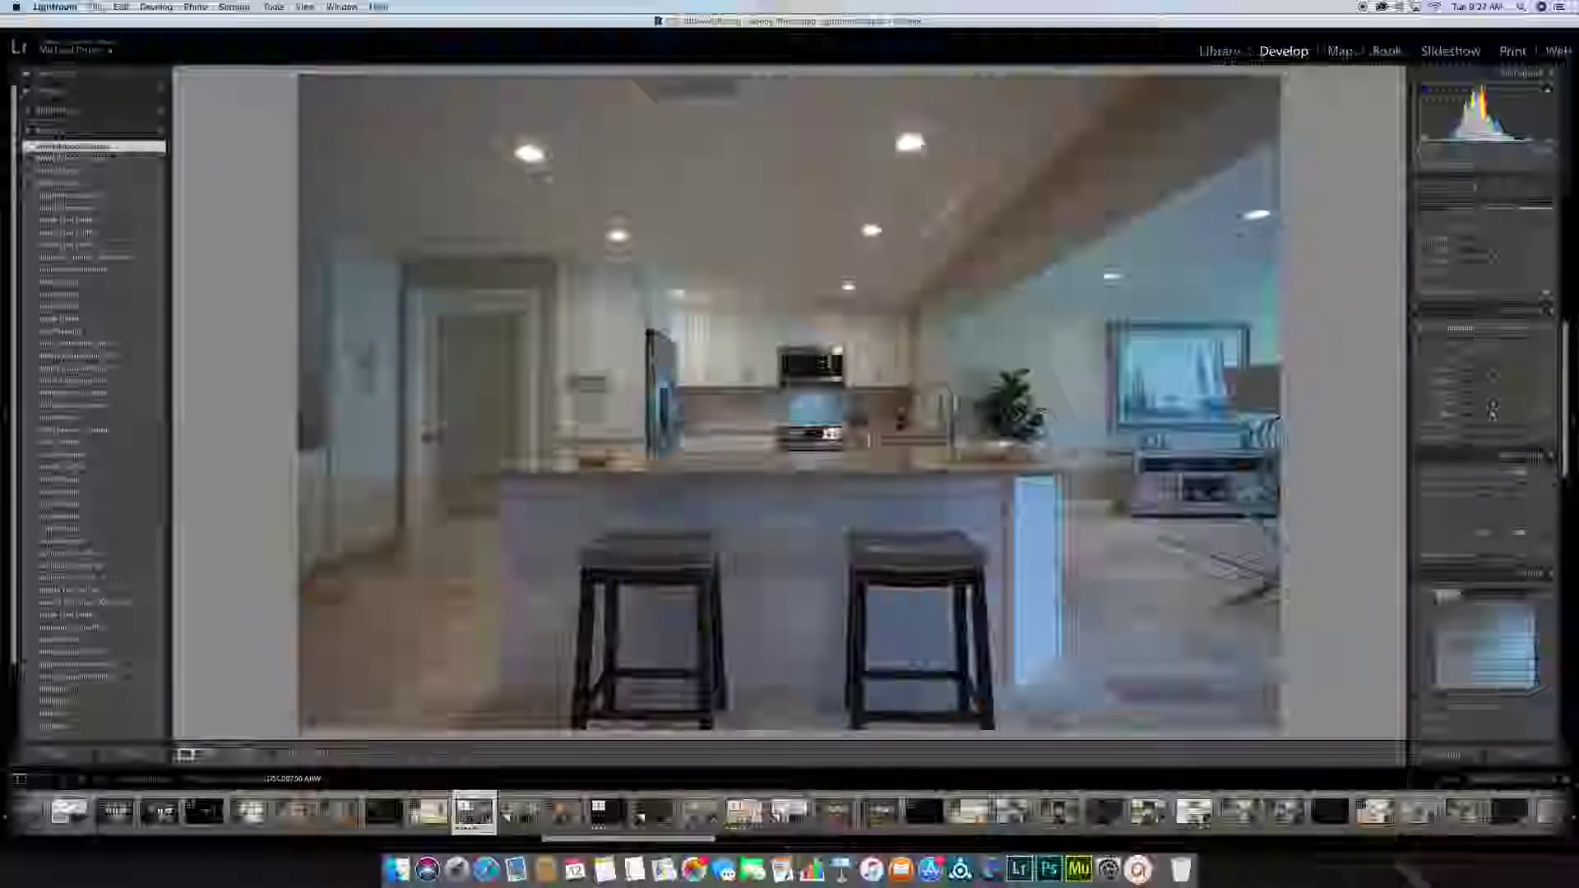
left_click_drag(1492, 418, 1522, 415)
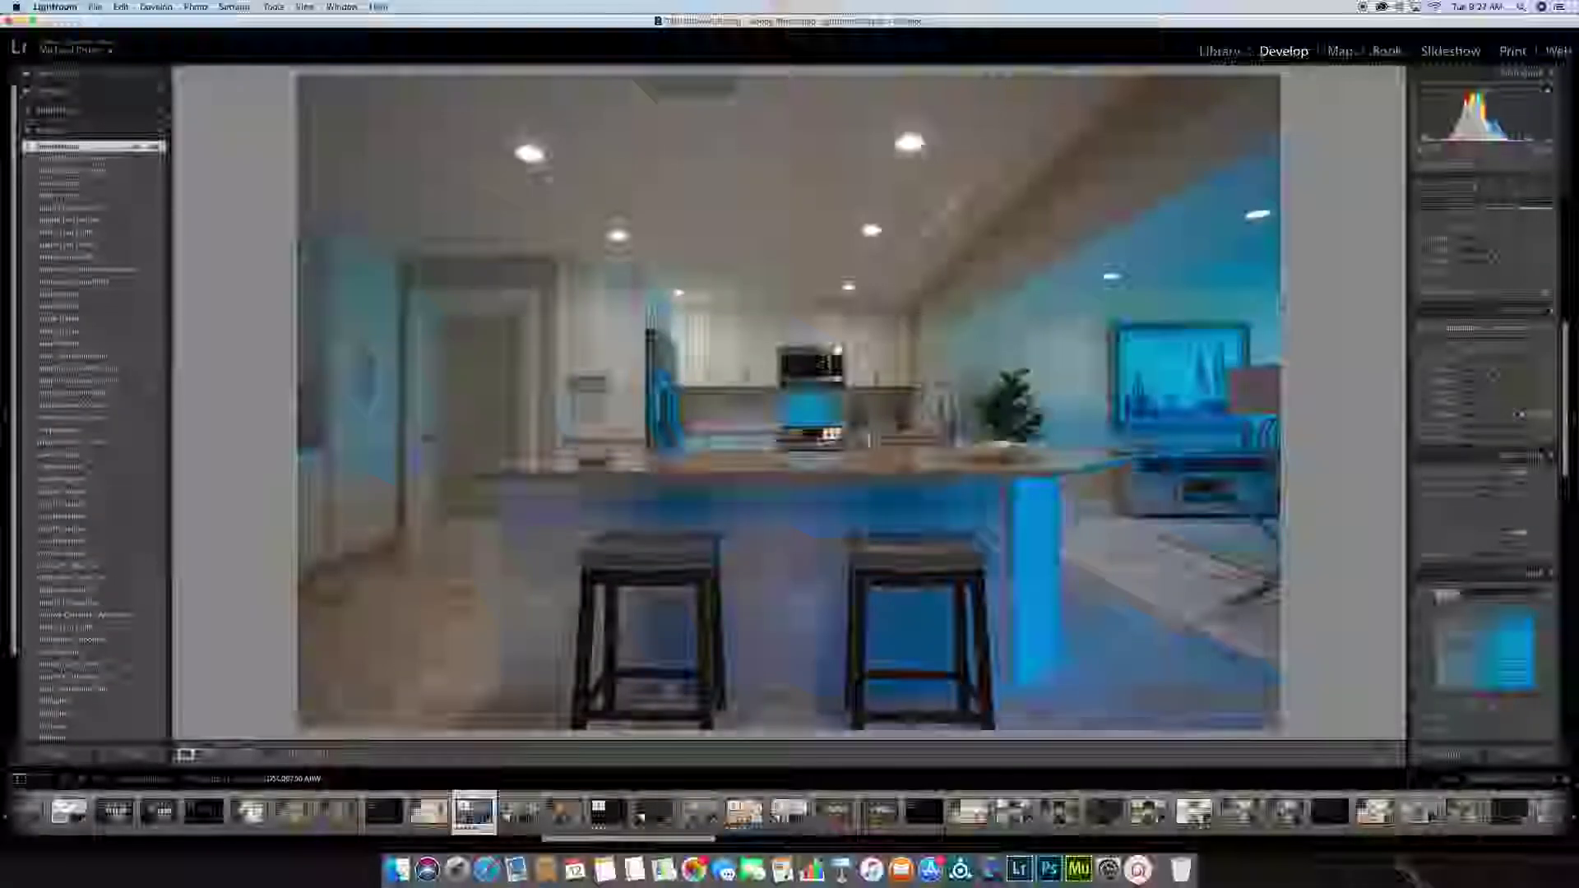
left_click_drag(1521, 416, 1468, 416)
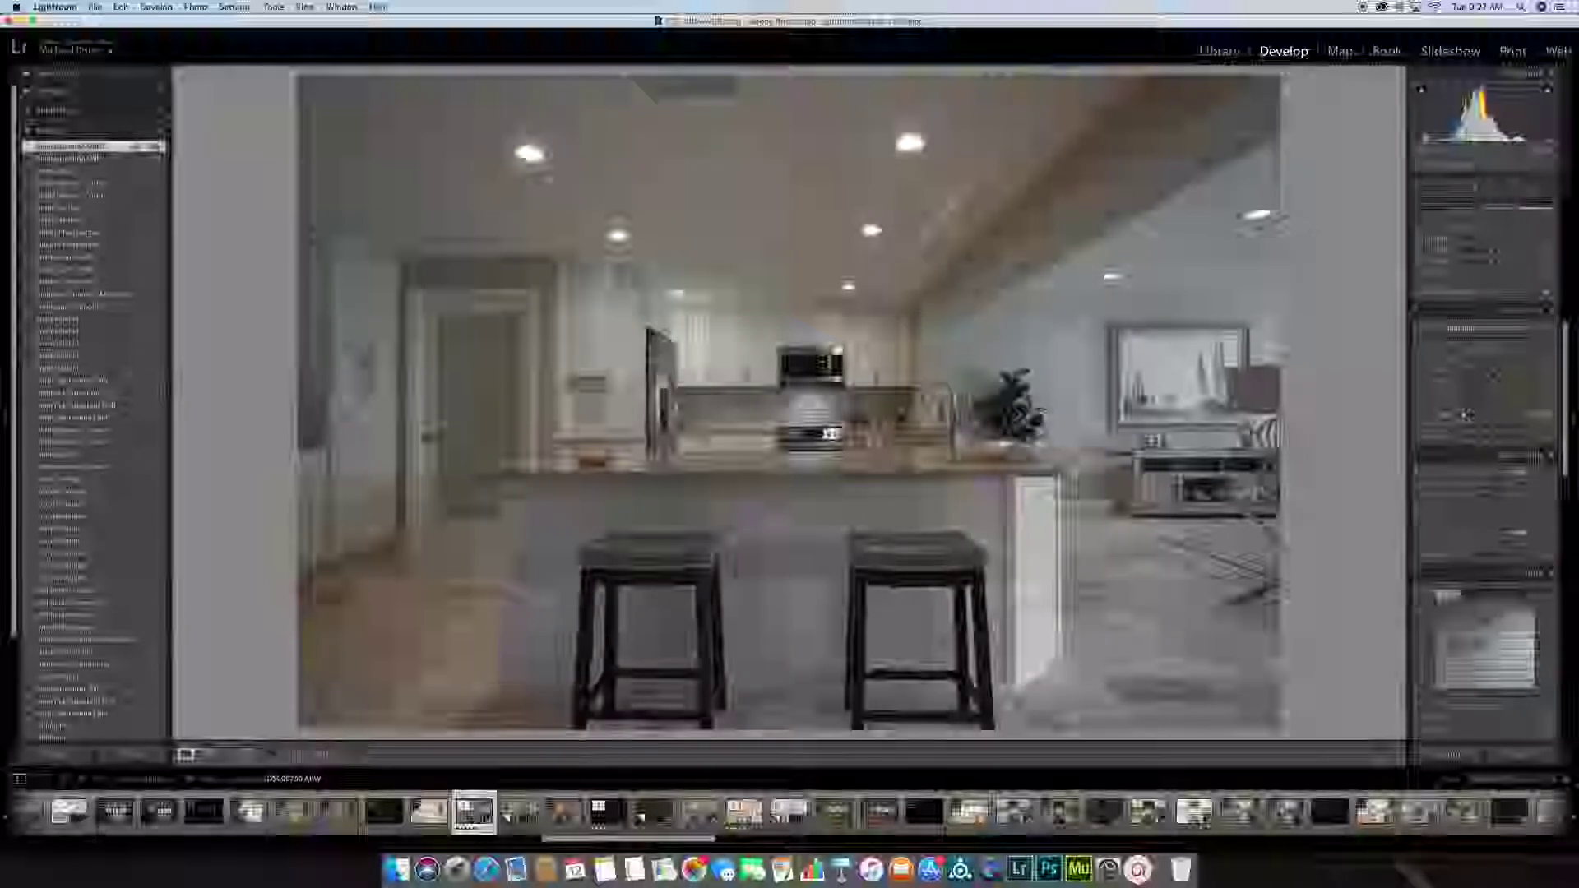
left_click_drag(1468, 416, 1493, 423)
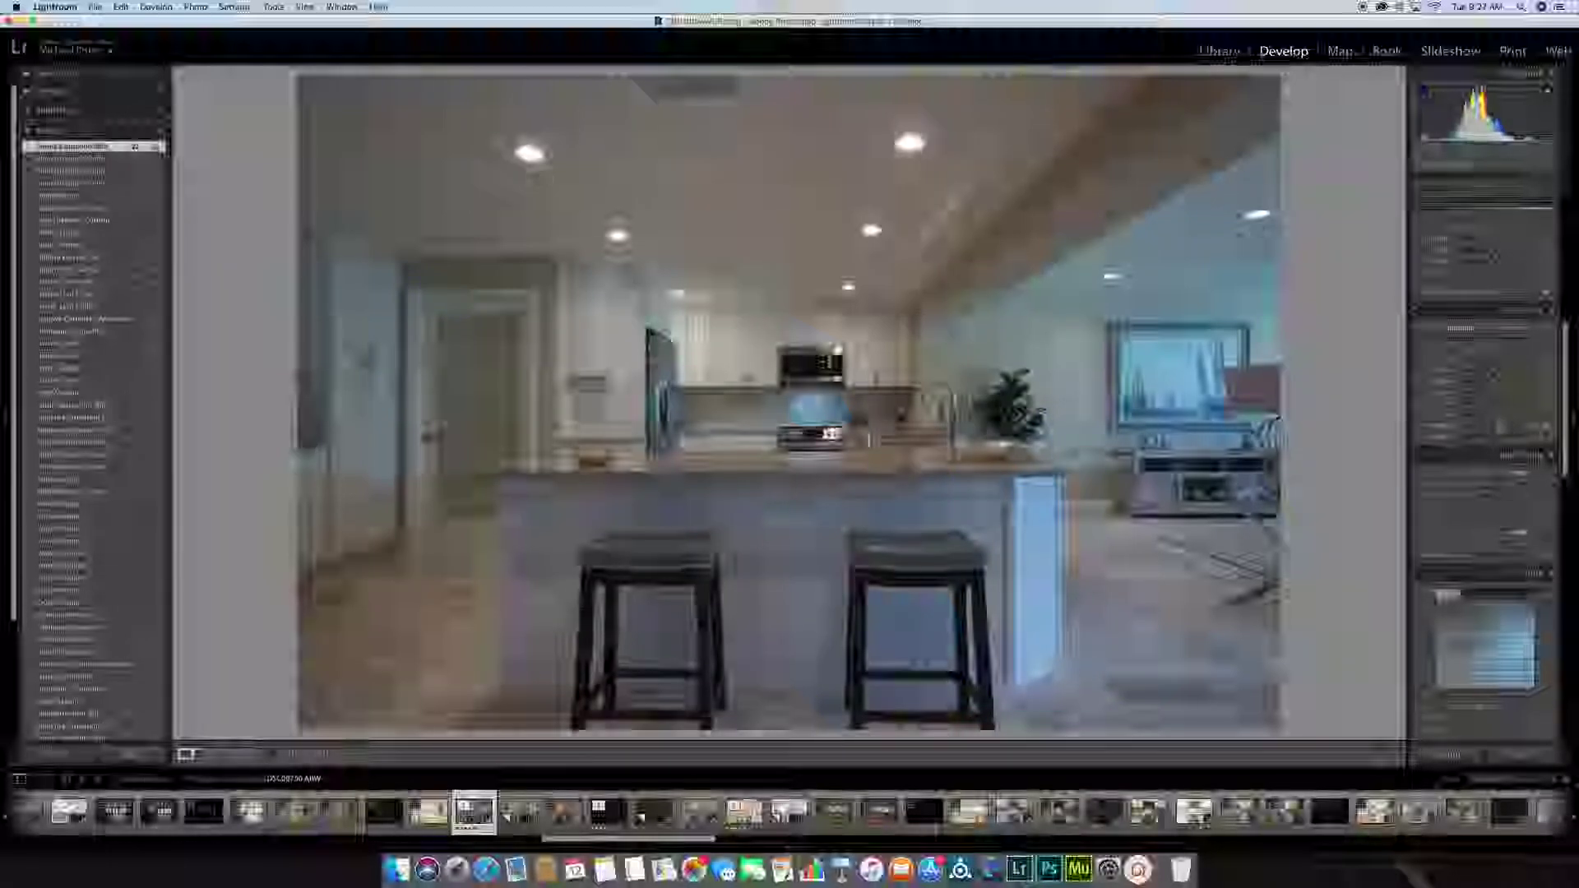
left_click_drag(1496, 428, 1441, 440)
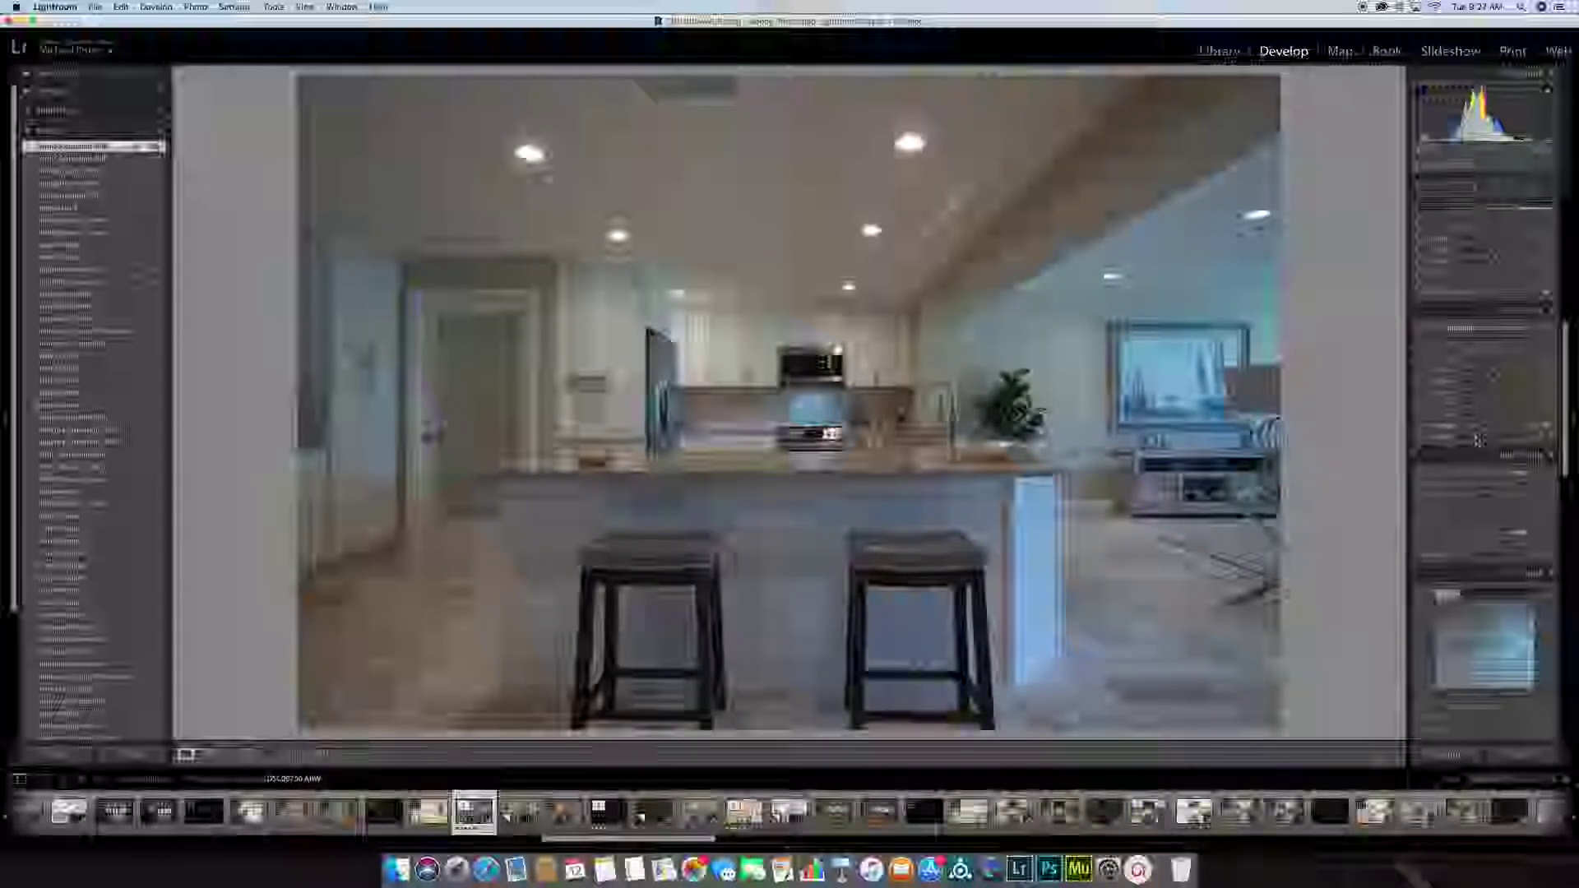
left_click_drag(1468, 427, 1494, 433)
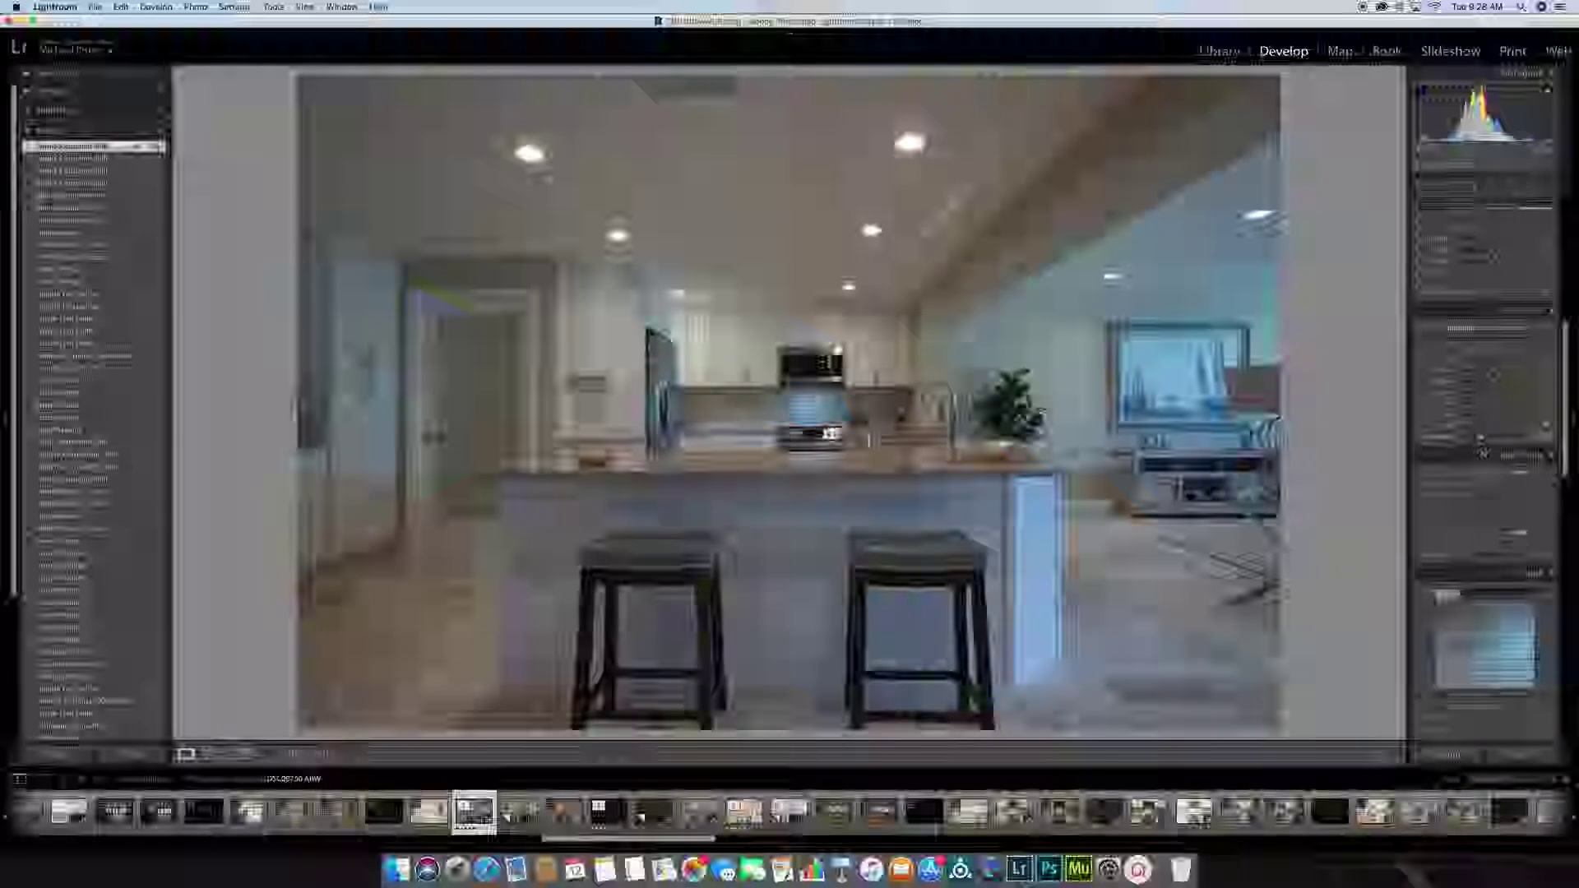
Lower the photo's Highlights, check the large recessed ceiling light up close, and raise the Shadows
scroll(1484, 455, "up", 5)
scroll(1487, 459, "down", 1)
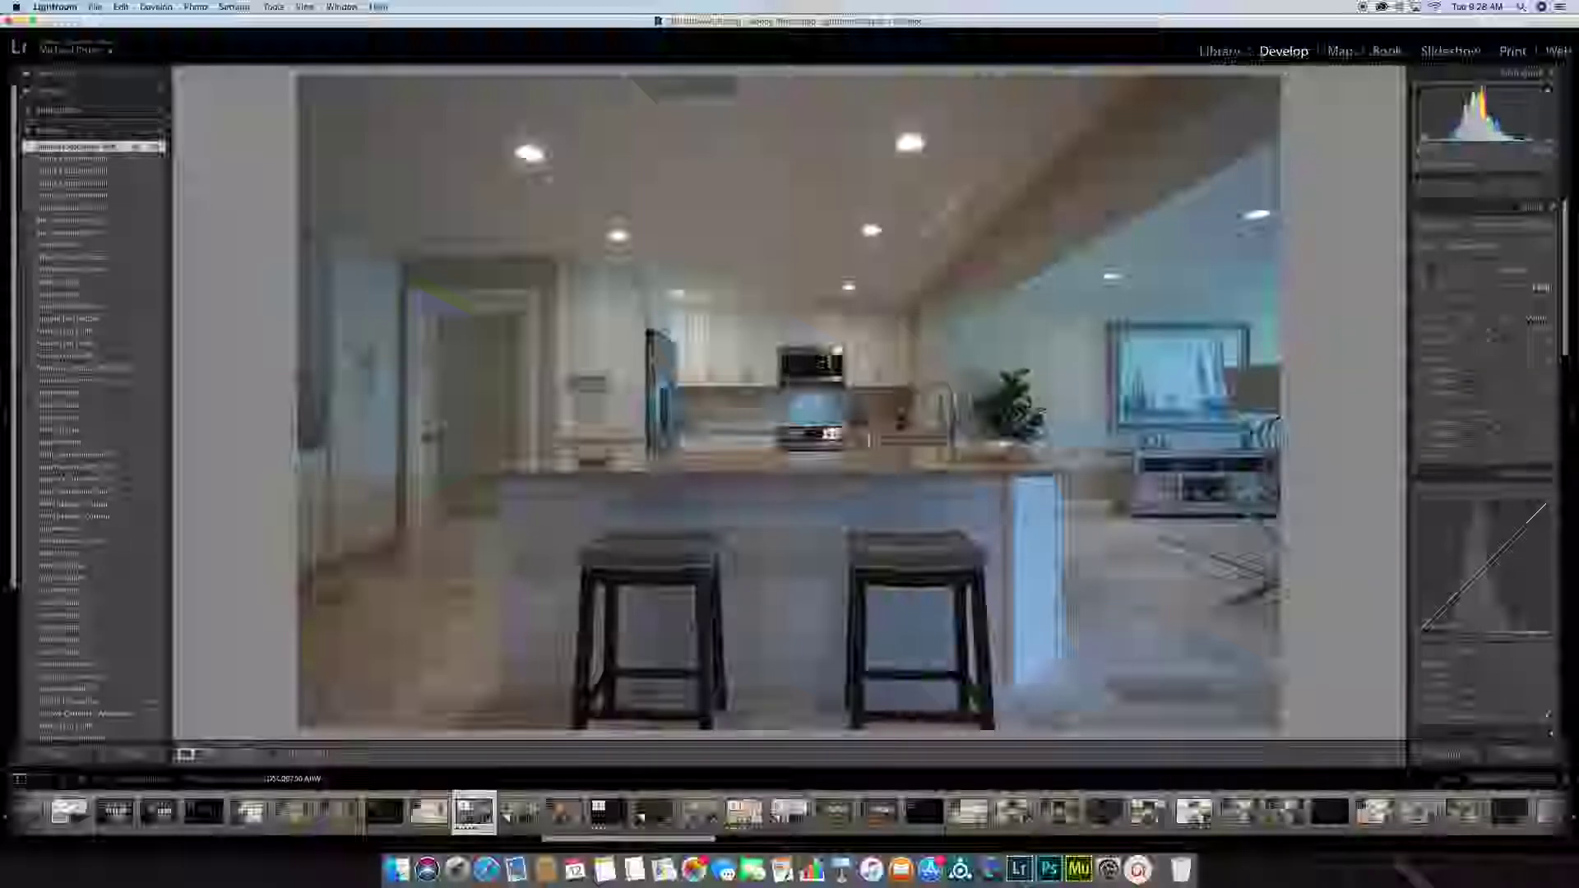
left_click_drag(1488, 360, 1480, 363)
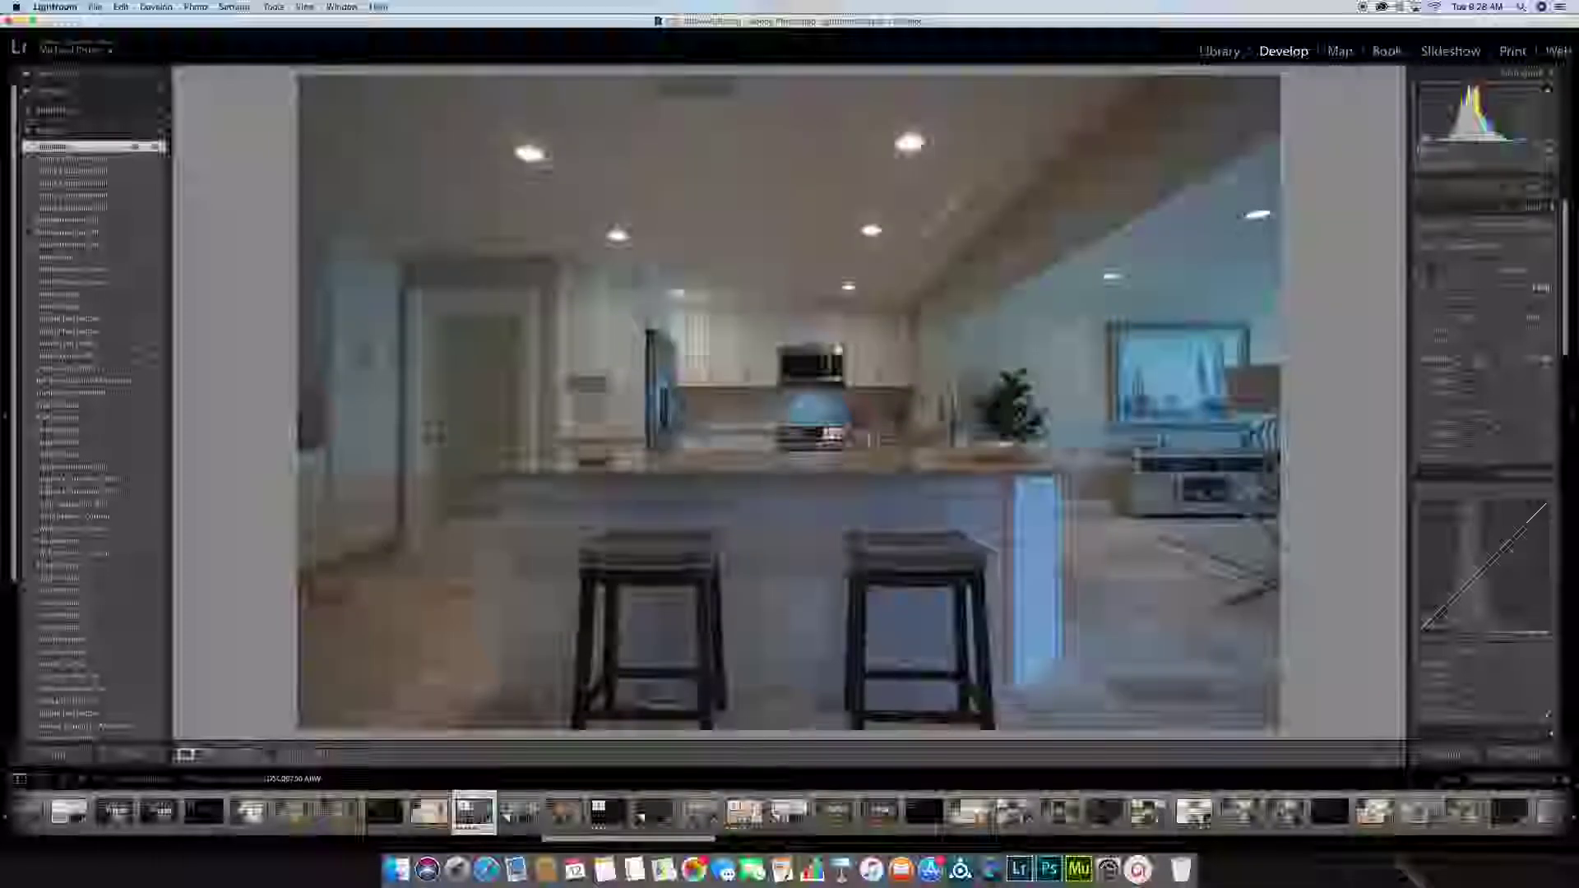
left_click(904, 147)
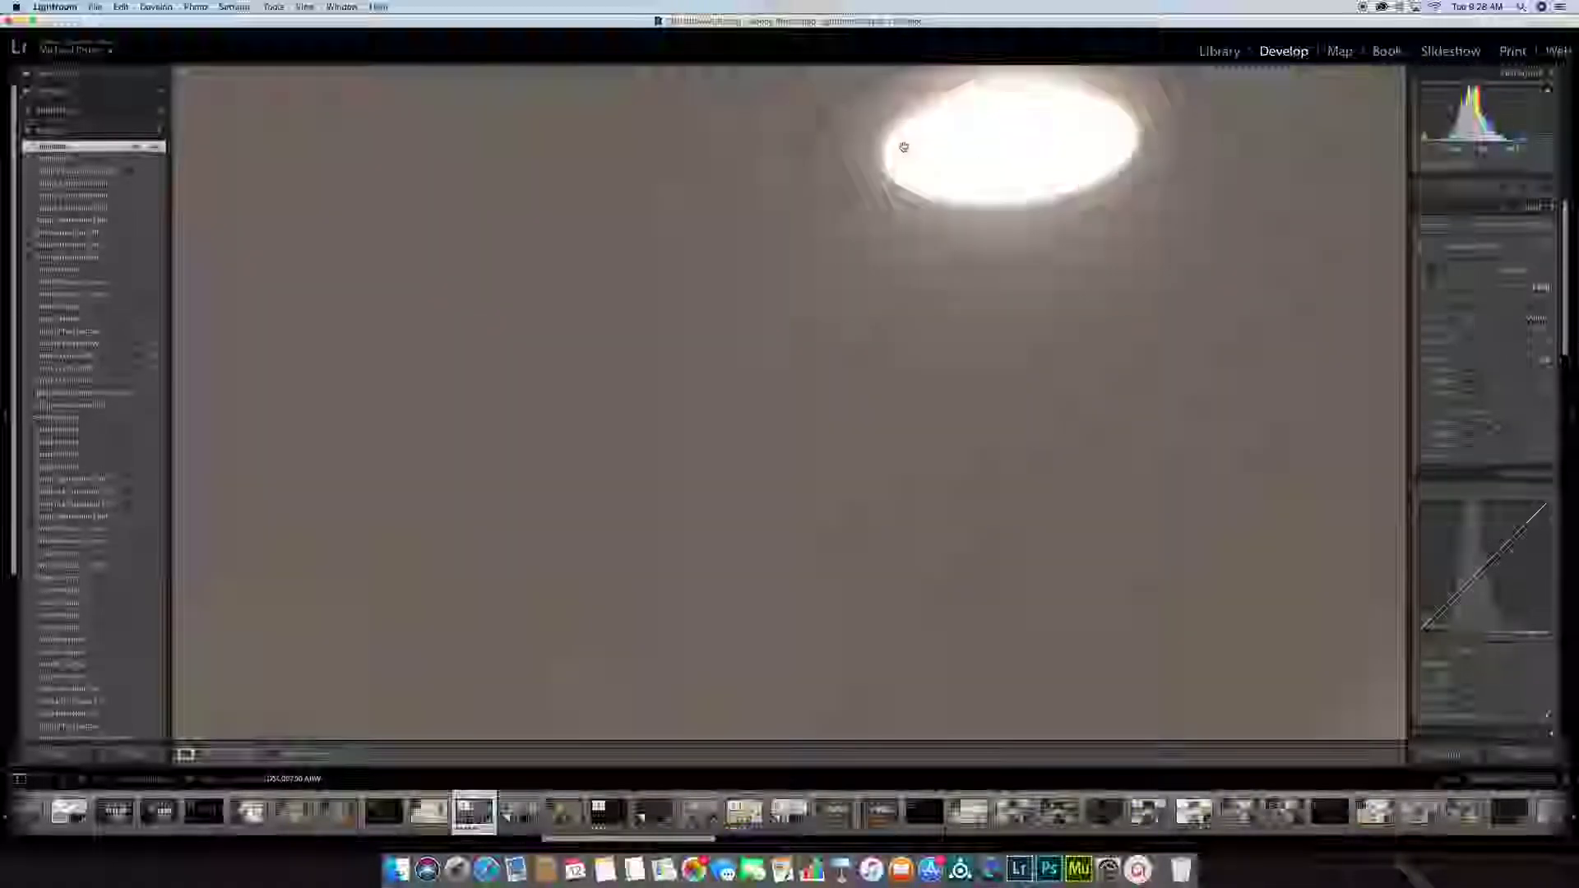
left_click(990, 244)
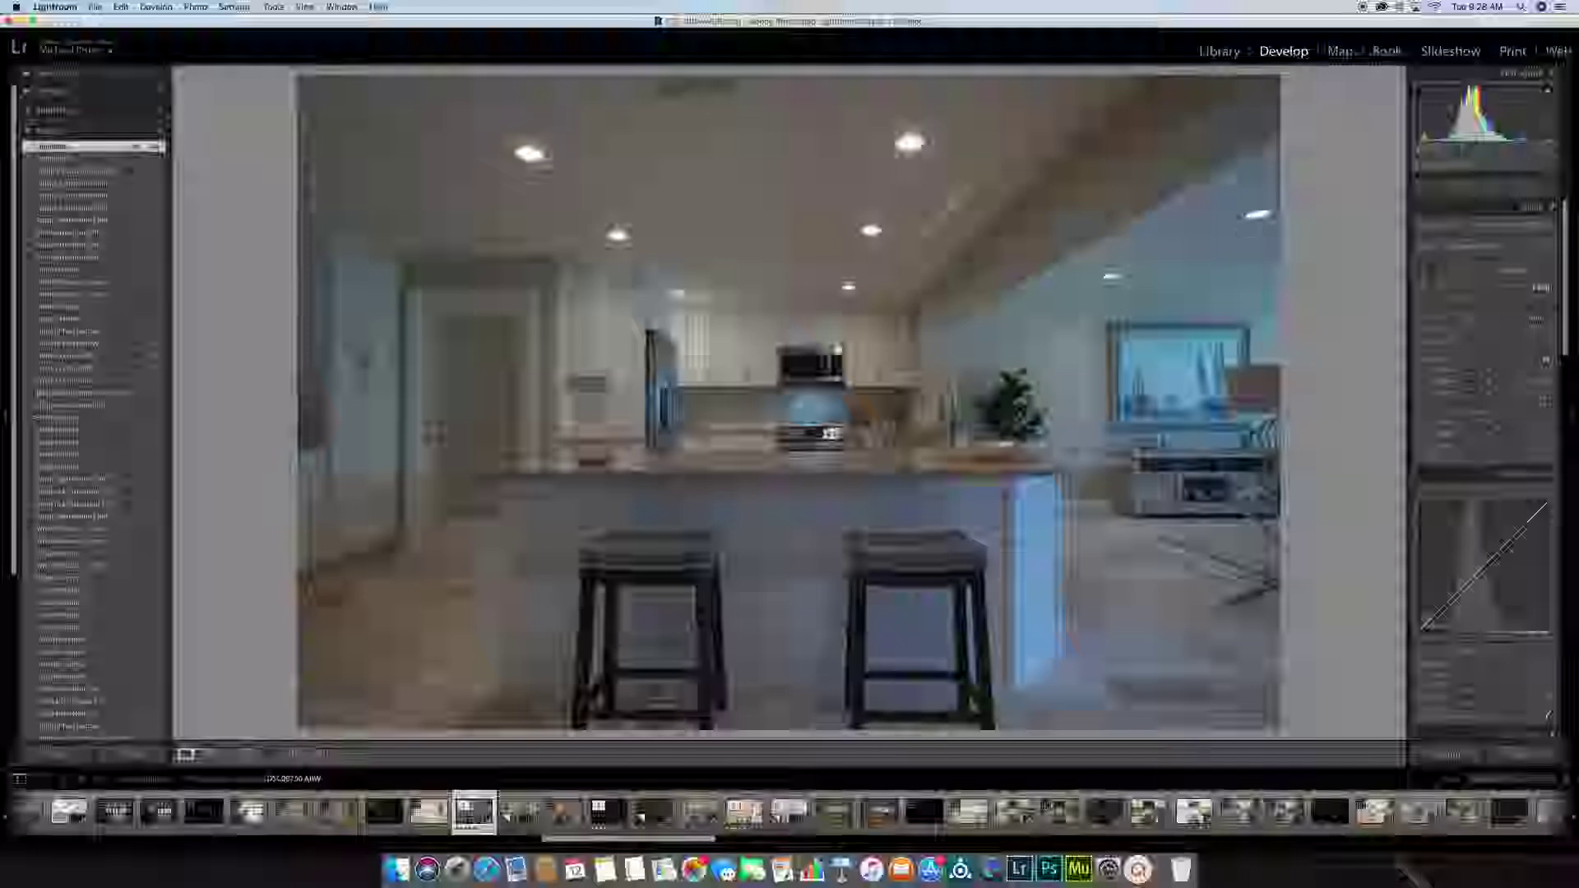
left_click_drag(1487, 370, 1504, 370)
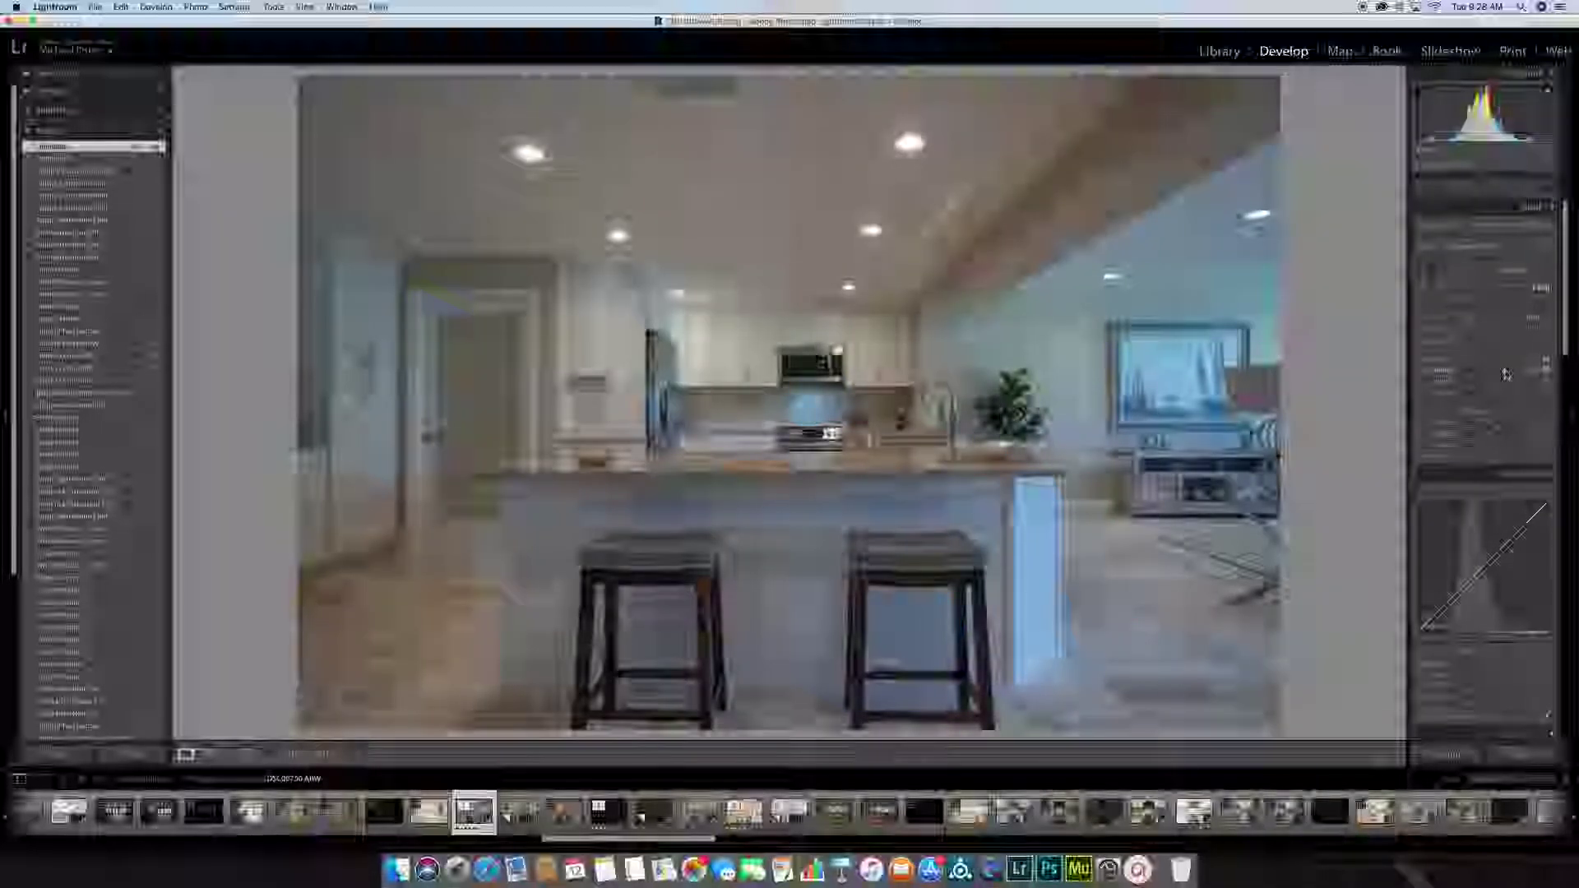